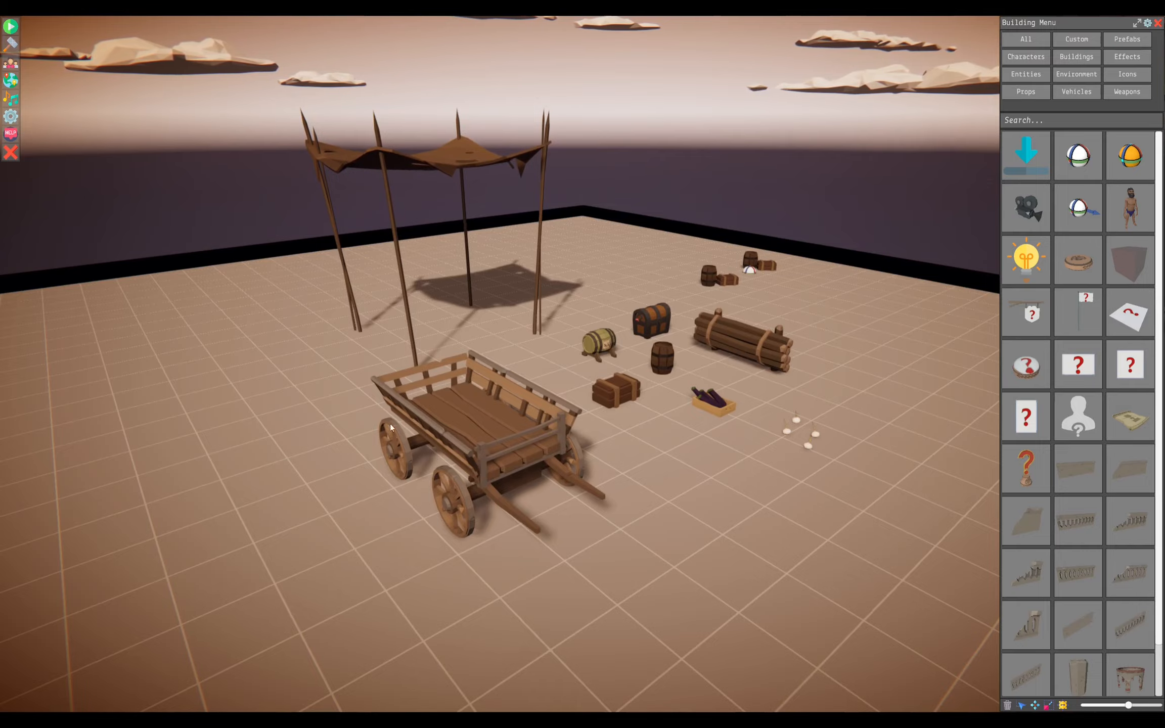
- Move the box of eggplants across the ground to about -0.35, 0.00, 6.01
middle_drag(638, 474, 535, 519)
scroll(557, 519, up, 3)
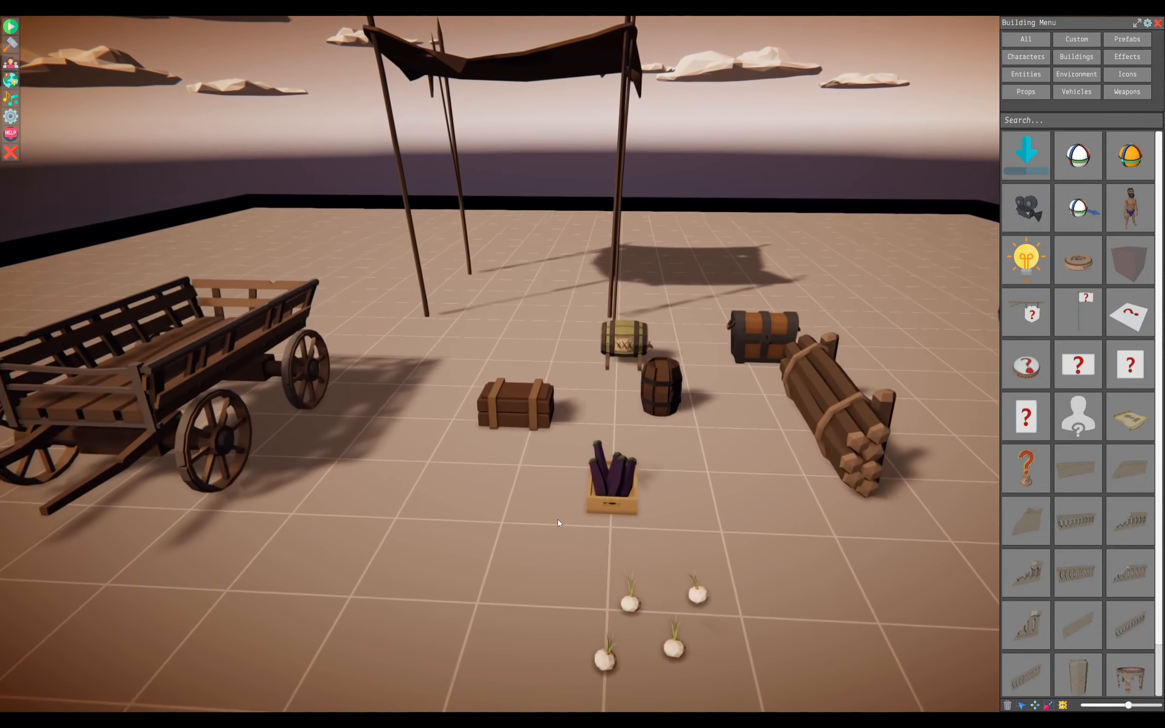
right_drag(558, 518, 475, 496)
middle_drag(476, 496, 593, 480)
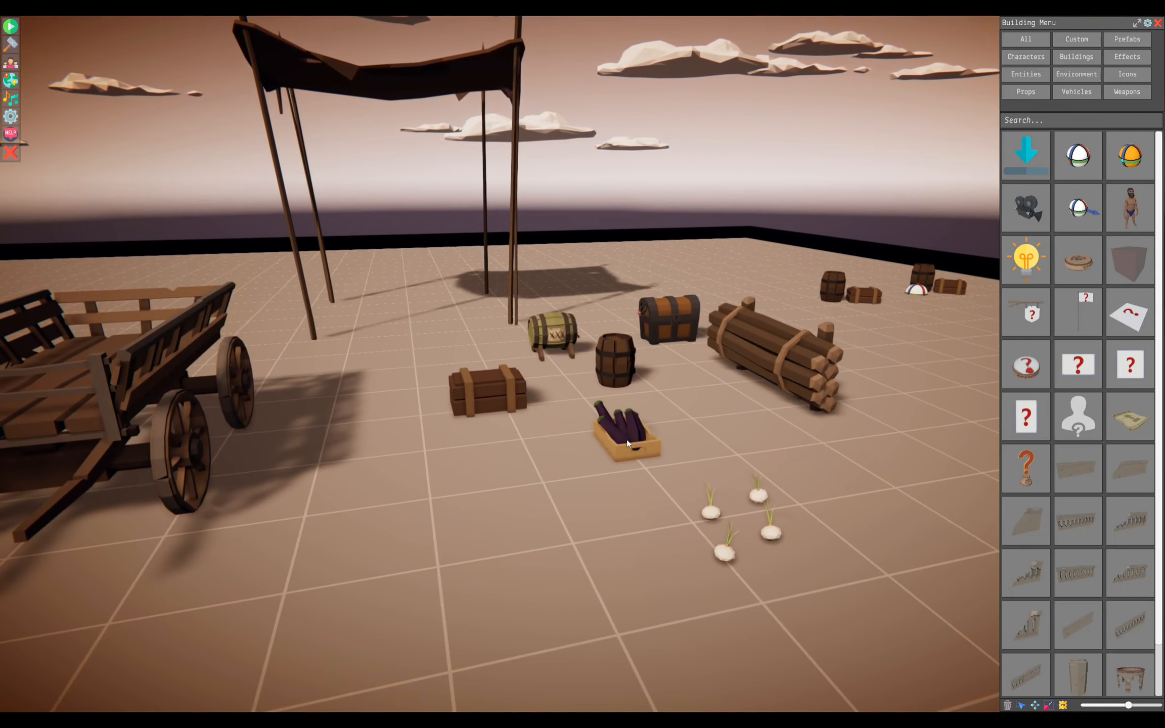
drag(626, 440, 580, 477)
middle_drag(702, 469, 670, 554)
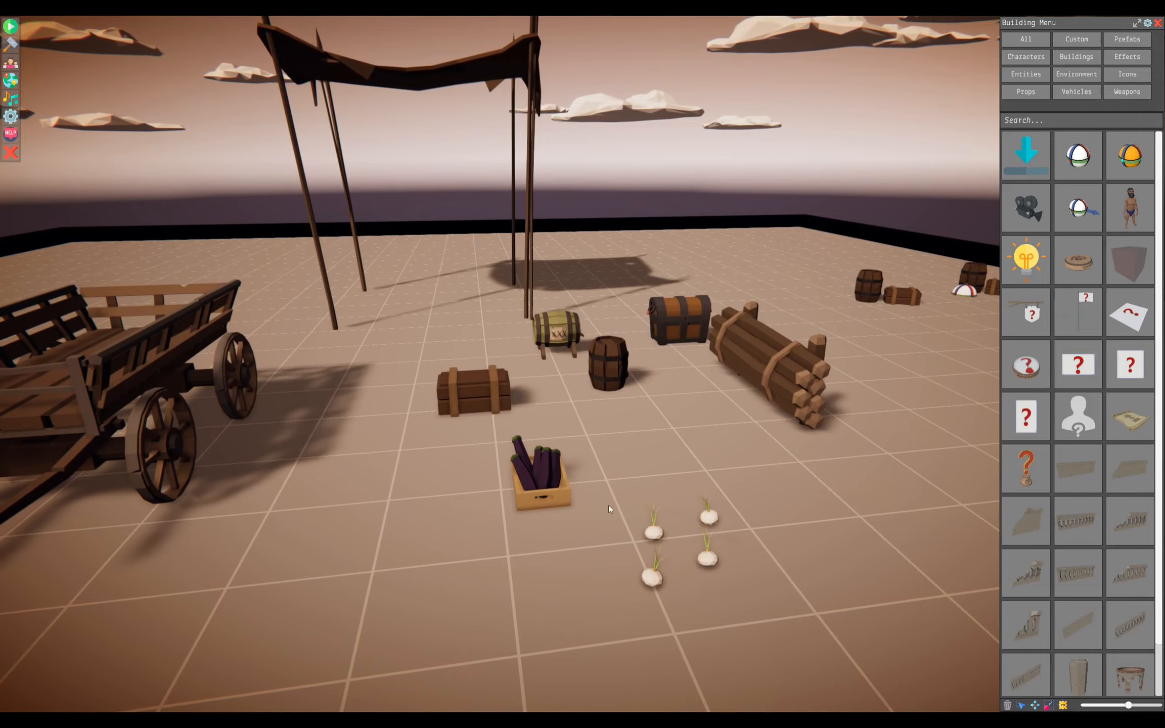
middle_drag(608, 505, 565, 507)
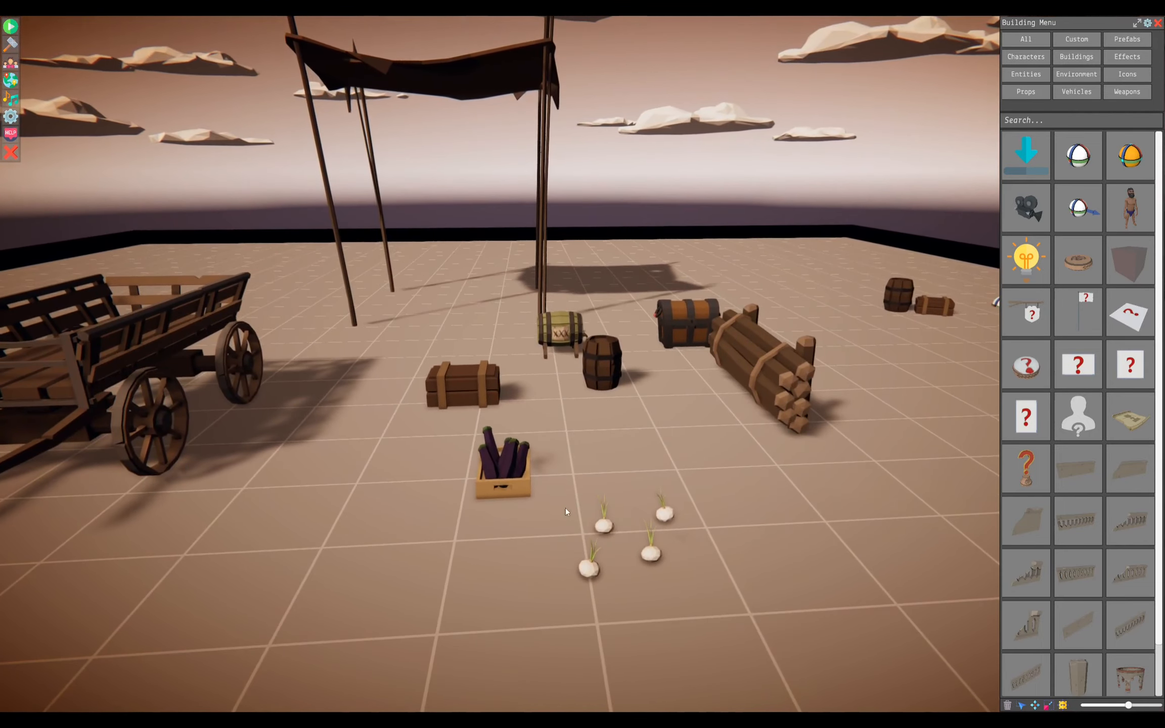
- Rotate the Veggie Box slightly about its vertical axis to about 357 degrees
click(521, 471)
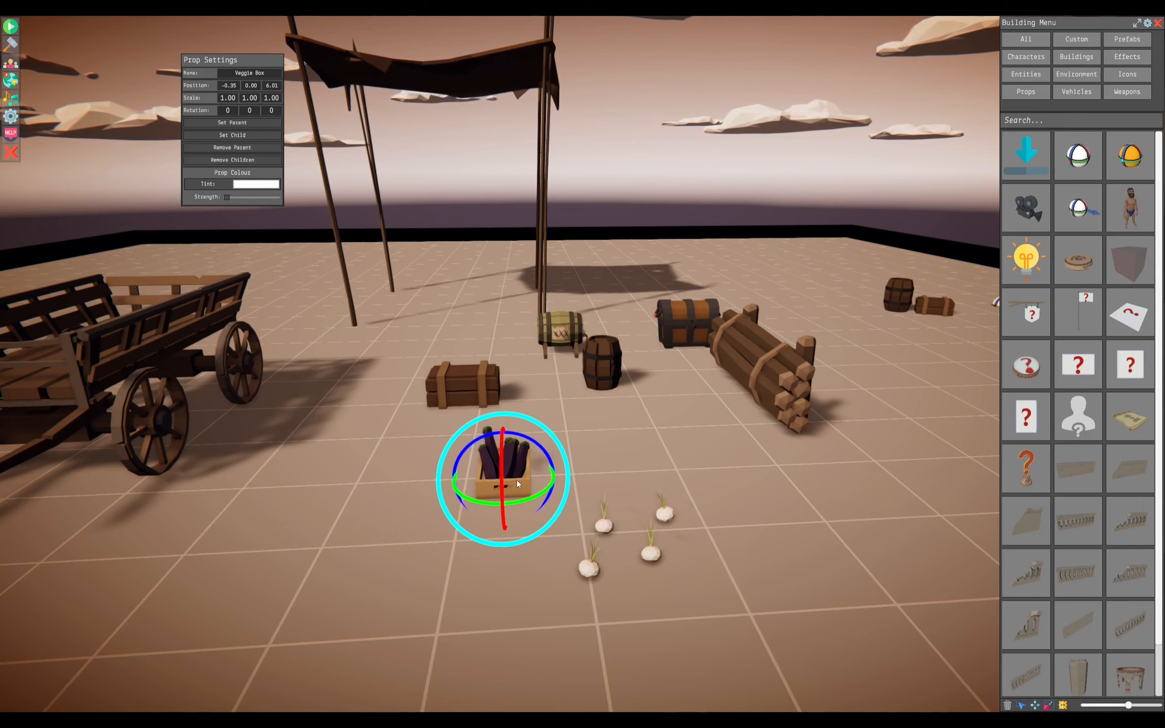
click(645, 444)
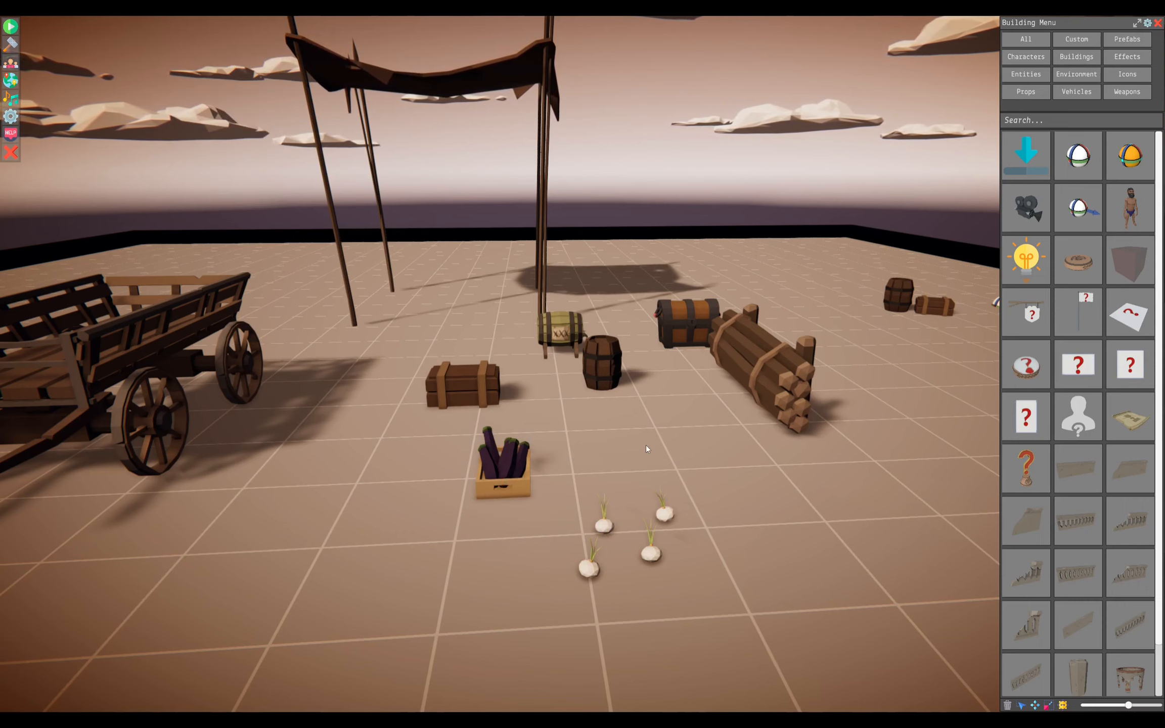
click(508, 476)
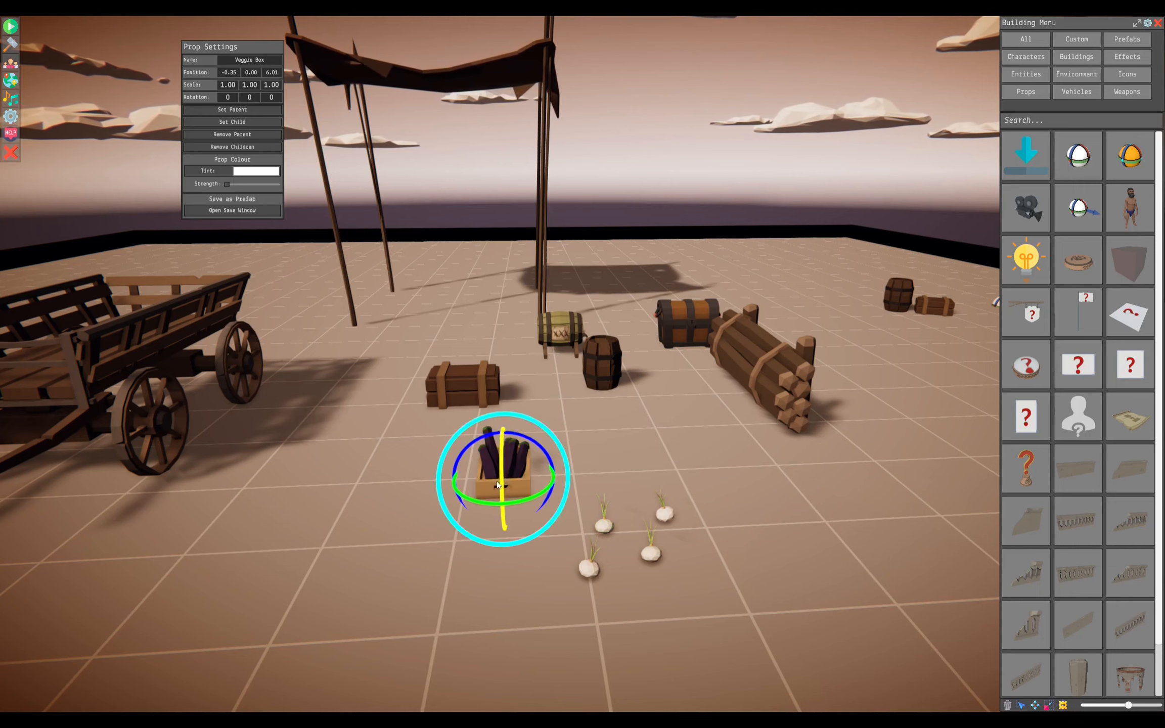
mouse_move(489, 504)
mouse_down()
mouse_move(516, 499)
mouse_move(471, 504)
mouse_move(503, 506)
mouse_move(488, 509)
mouse_up()
click(515, 479)
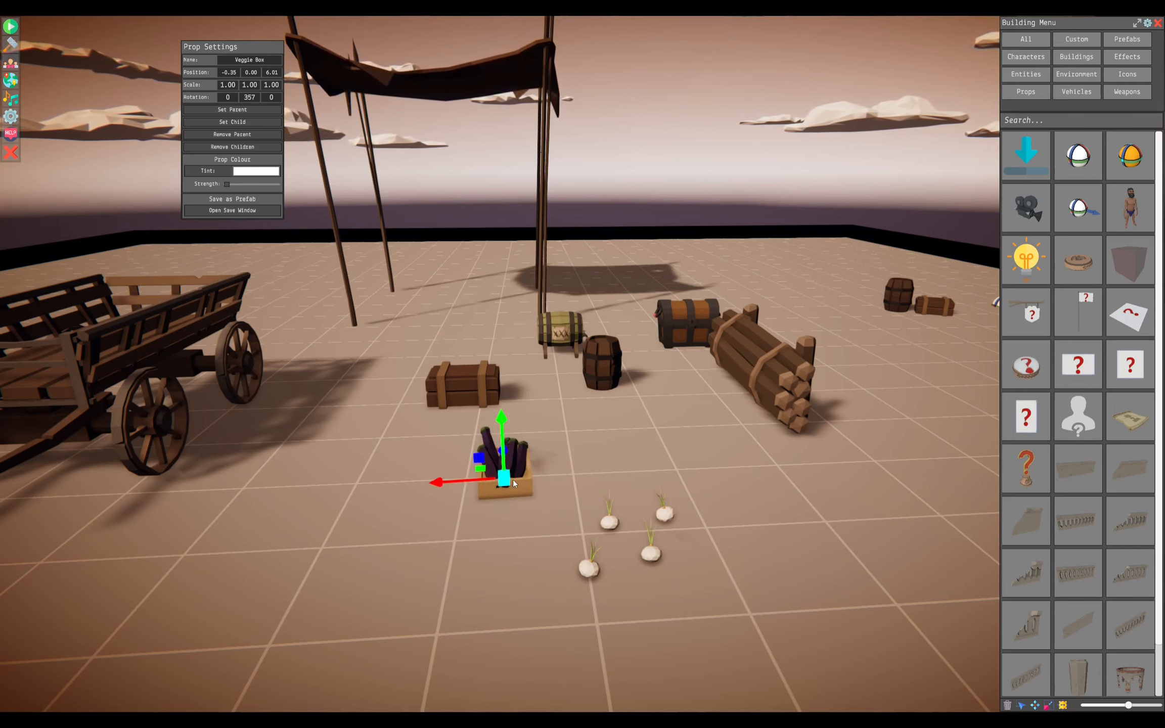
- Rotate the garlic nearest the Veggie Box about its vertical axis to a rotation of about 342, 353, 2
drag(502, 455, 599, 516)
click(598, 517)
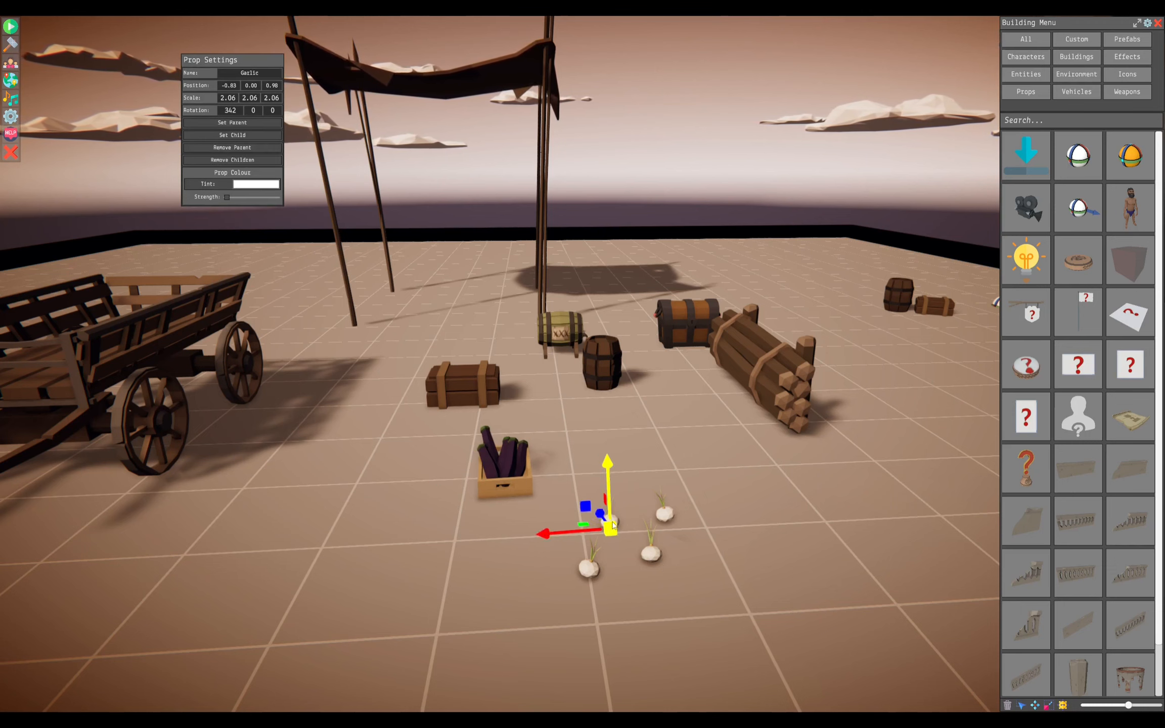
key(e)
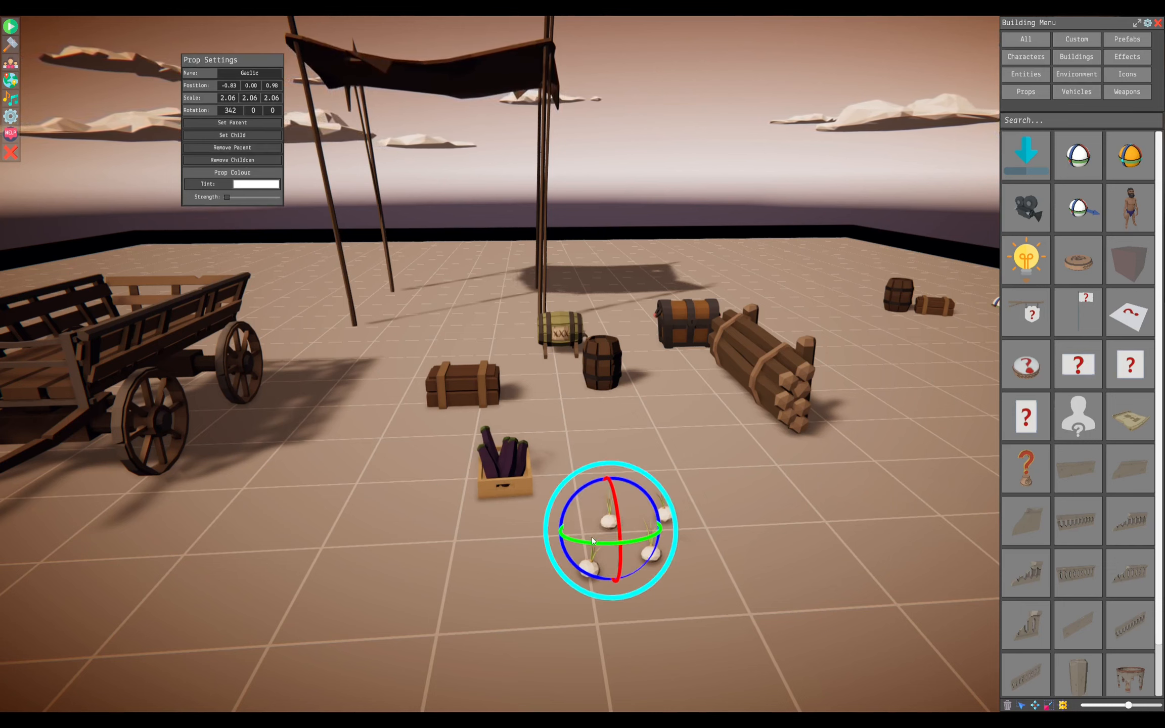
drag(592, 537, 622, 535)
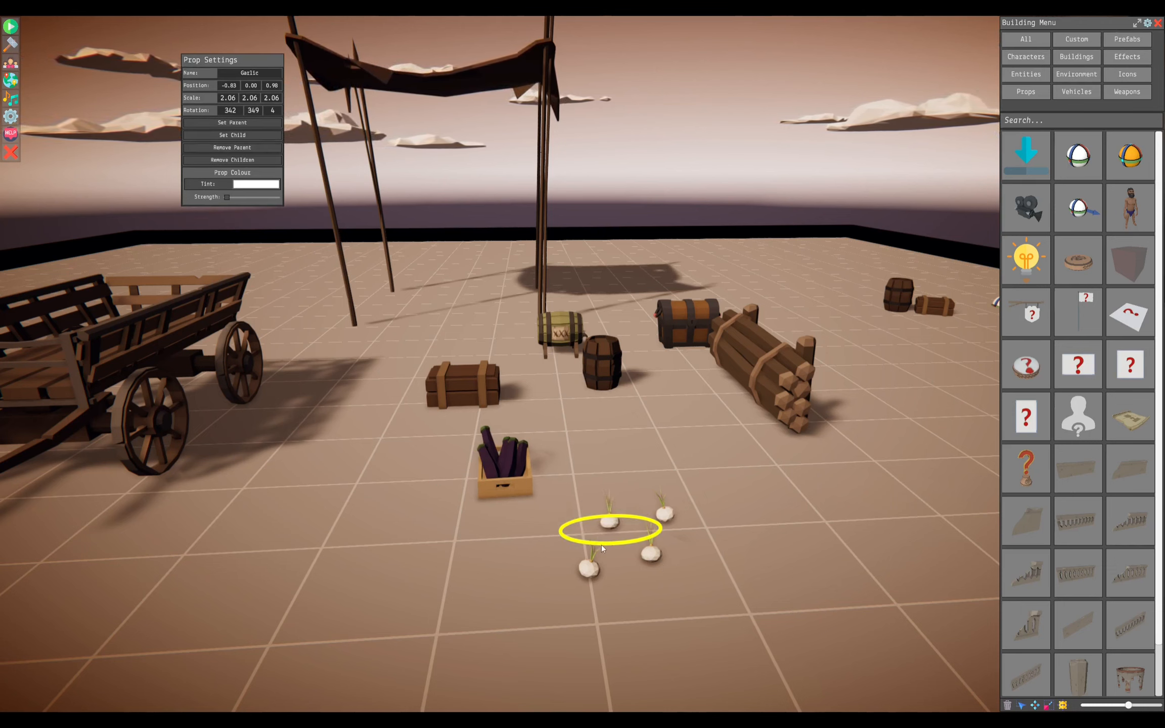
- Move the rotated garlic from the ground into the Veggie Box, on top of the eggplants
key(w)
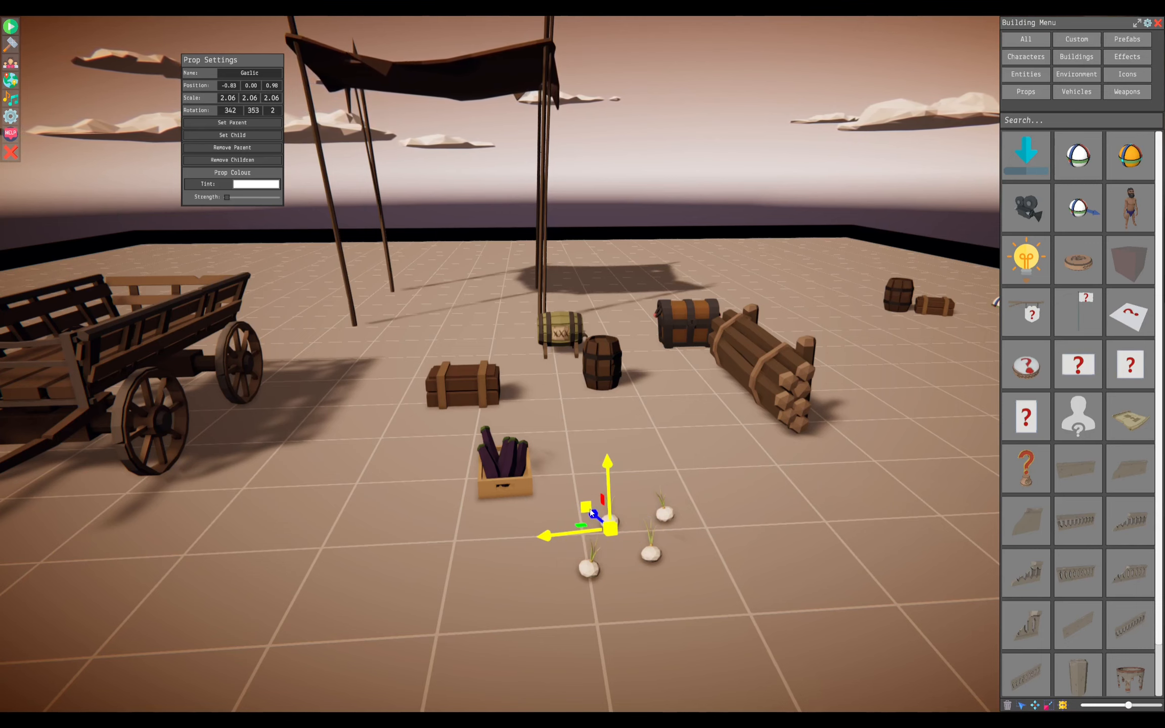
drag(594, 512, 494, 465)
middle_drag(495, 465, 741, 499)
drag(758, 490, 693, 477)
click(730, 507)
- Shift the Veggie Box to about -0.31, 0.01, 6.02 together with its garlic, and clear the selection
middle_drag(731, 507, 576, 552)
mouse_move(462, 545)
mouse_down()
mouse_move(574, 540)
mouse_move(467, 547)
mouse_up()
mouse_move(707, 555)
middle_down()
mouse_move(738, 533)
mouse_move(714, 523)
mouse_move(709, 534)
middle_up()
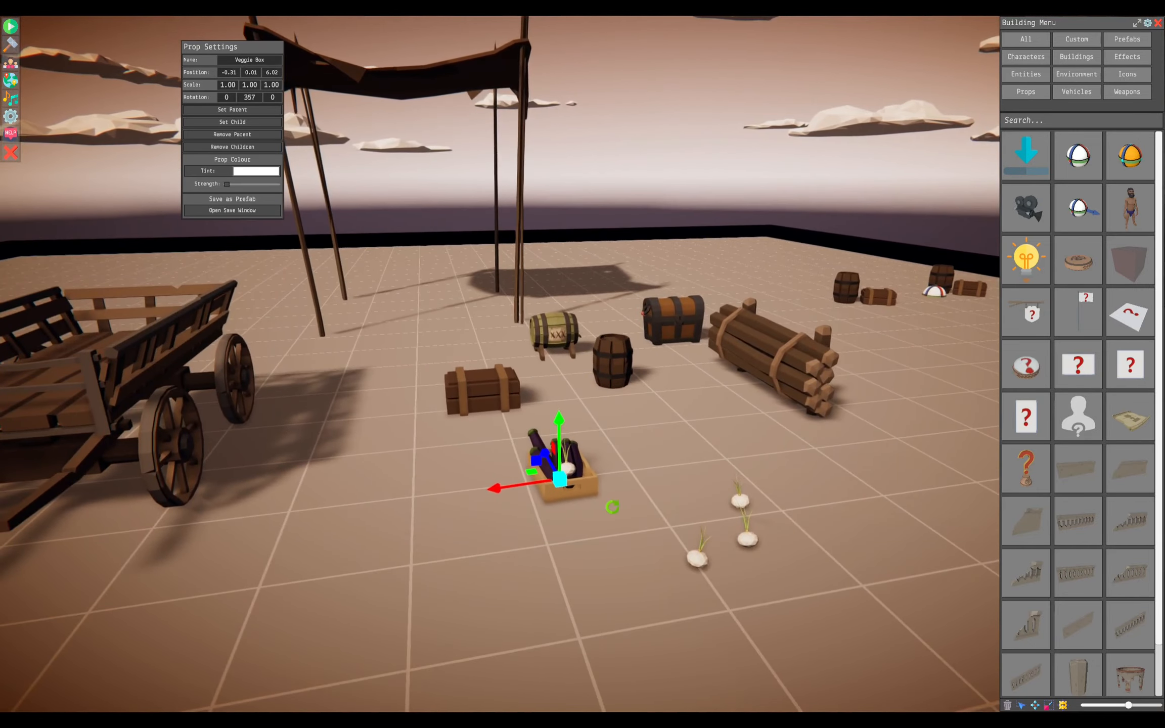
middle_drag(610, 507, 596, 506)
click(568, 481)
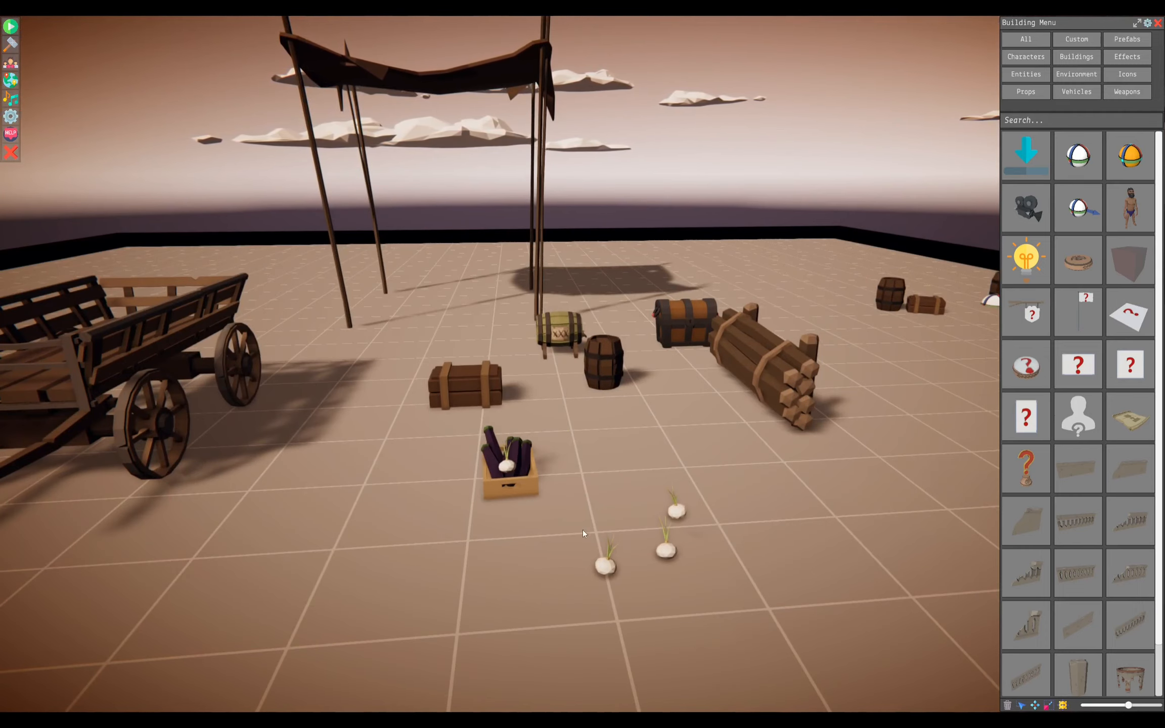
- Set the Veggie Box as the parent of the frontmost loose garlic
click(605, 562)
middle_drag(353, 428, 398, 424)
click(230, 123)
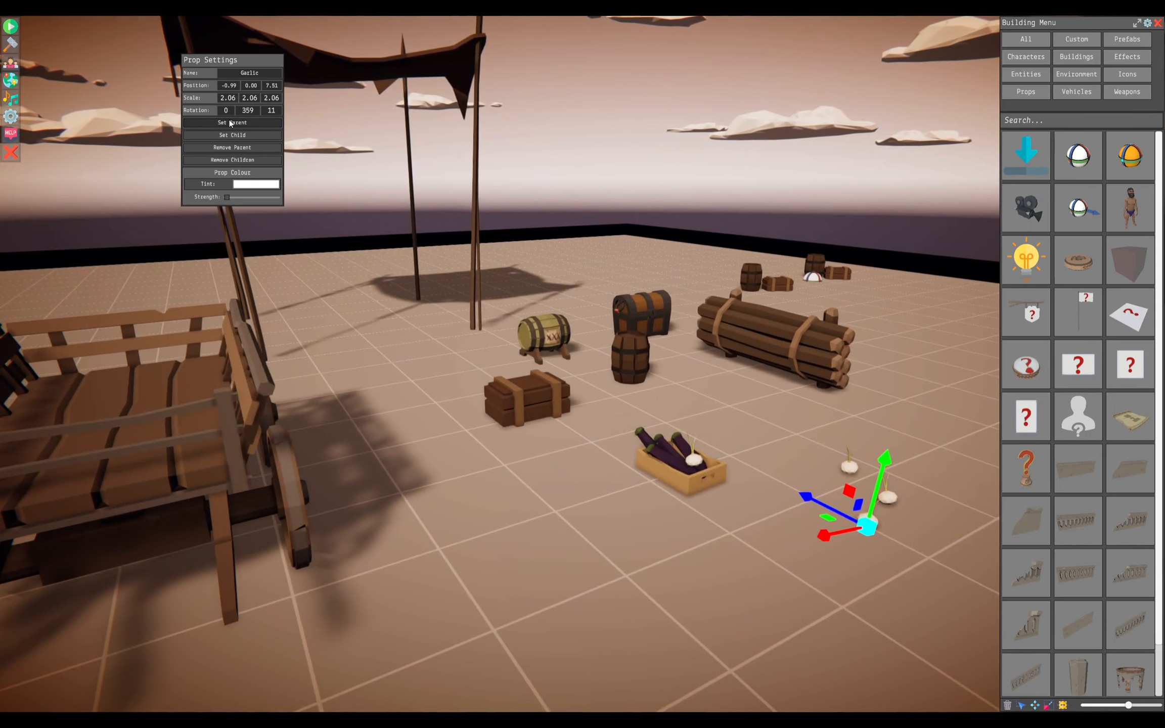
click(660, 462)
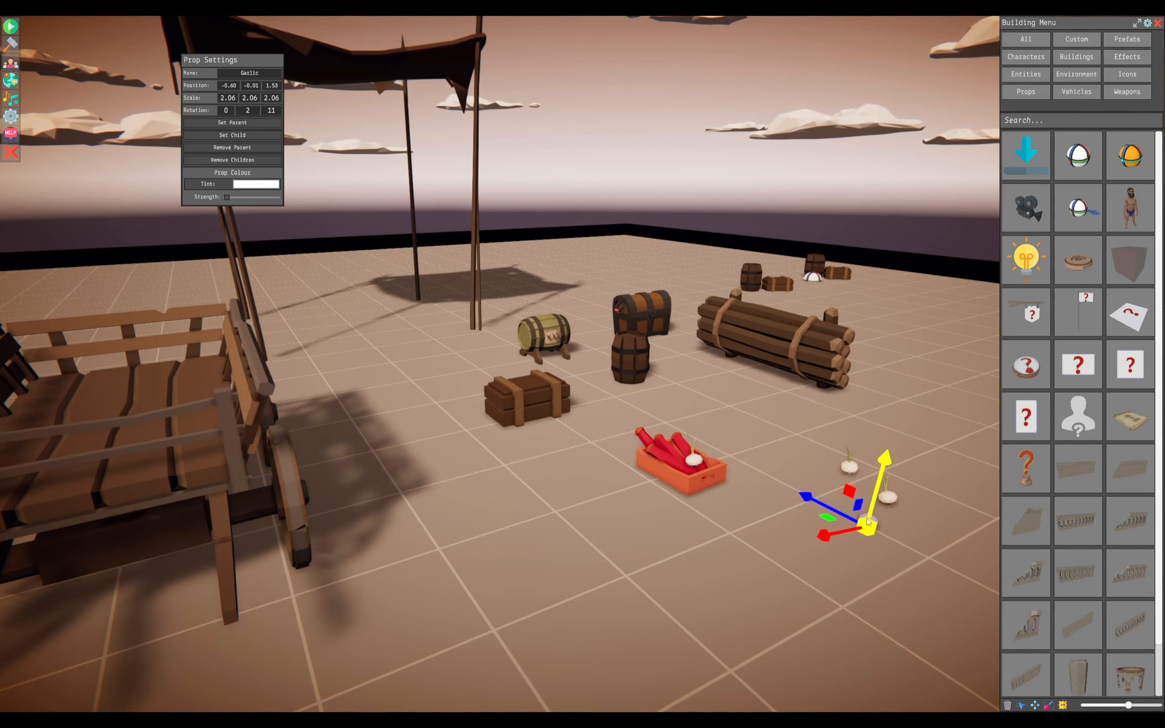
- Move the newly parented garlic into the Veggie Box at about 0.17, 0.16, 0.19 and clear the selection
drag(871, 523, 658, 465)
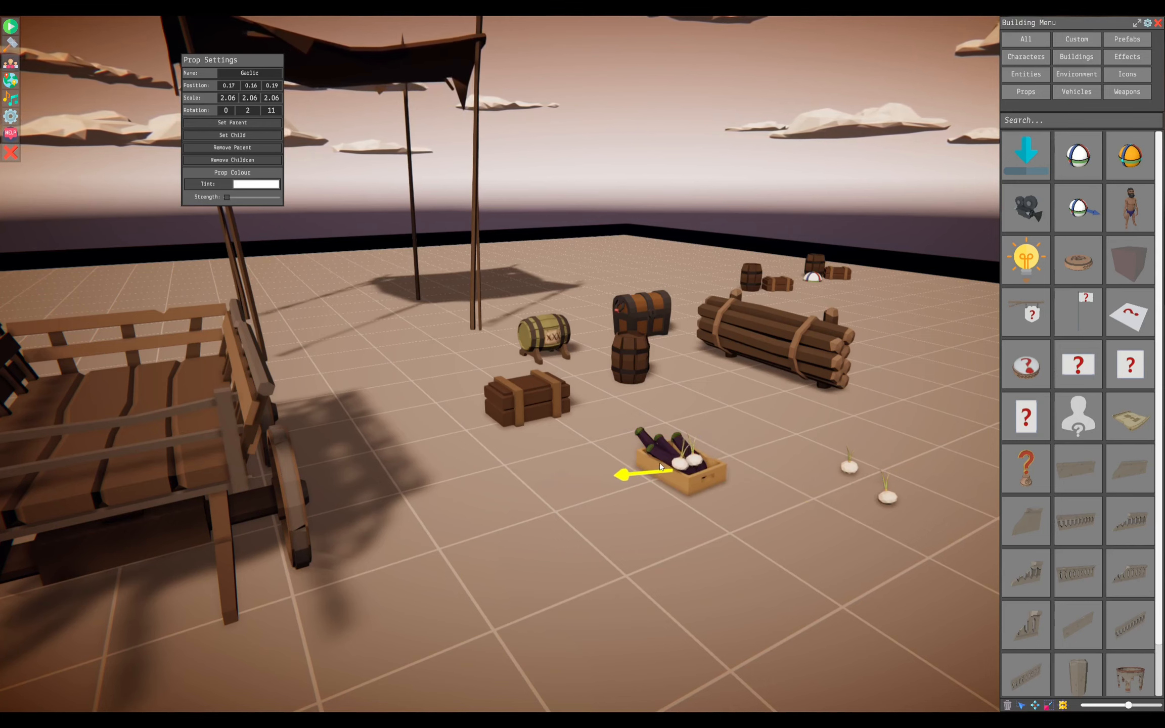
click(729, 474)
click(716, 477)
click(624, 489)
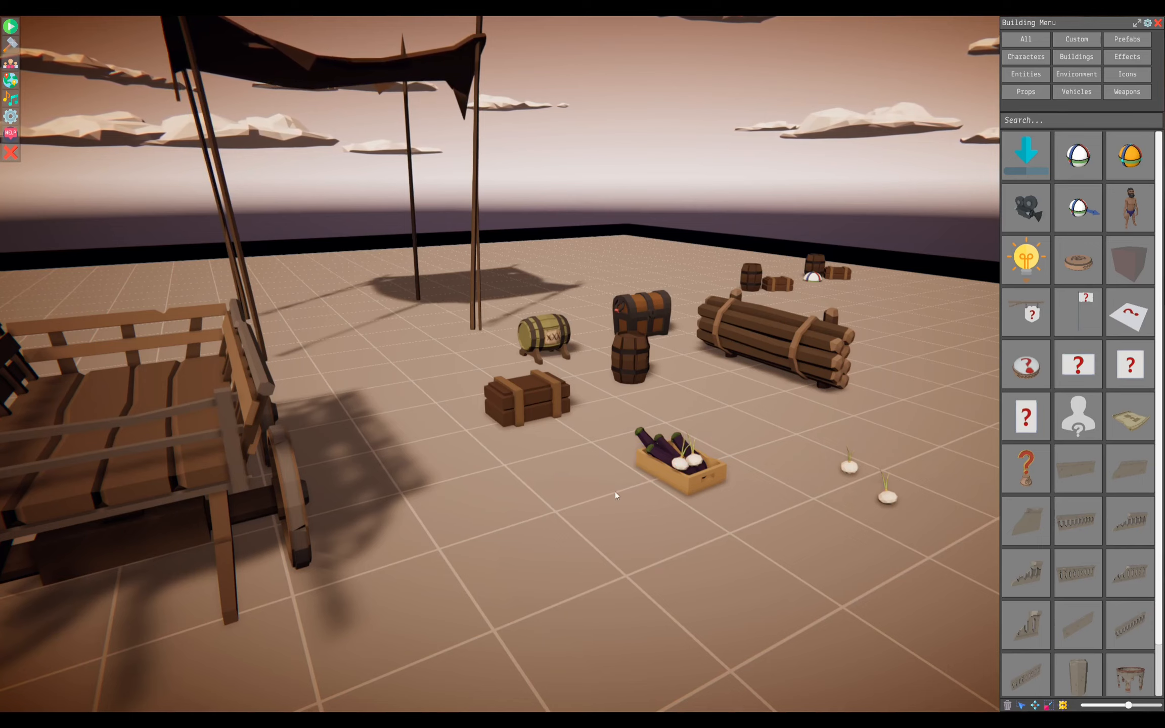
- Shift the Veggie Box with both garlics inside it to about -0.27, 0.01, 6.02
click(680, 480)
mouse_move(652, 483)
mouse_down()
mouse_move(626, 489)
mouse_move(658, 475)
mouse_up()
right_drag(790, 509, 735, 537)
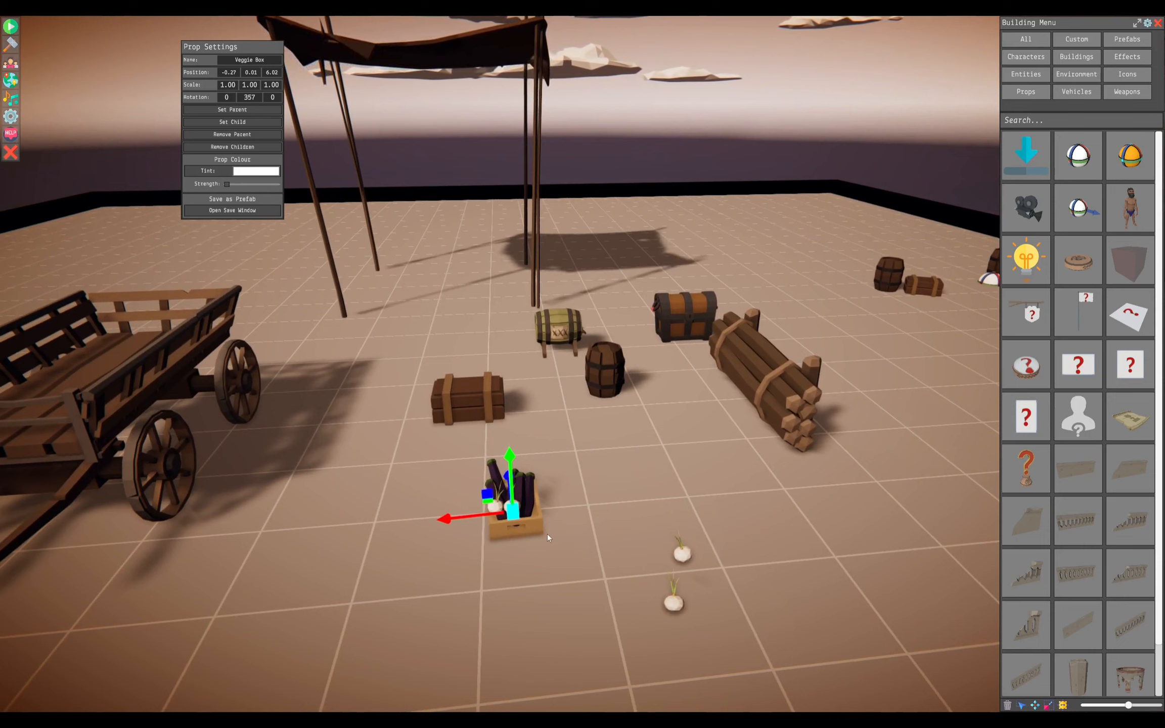
- With the Veggie Box as the parent, assign the farther of the two loose garlics as its child
click(535, 524)
click(526, 520)
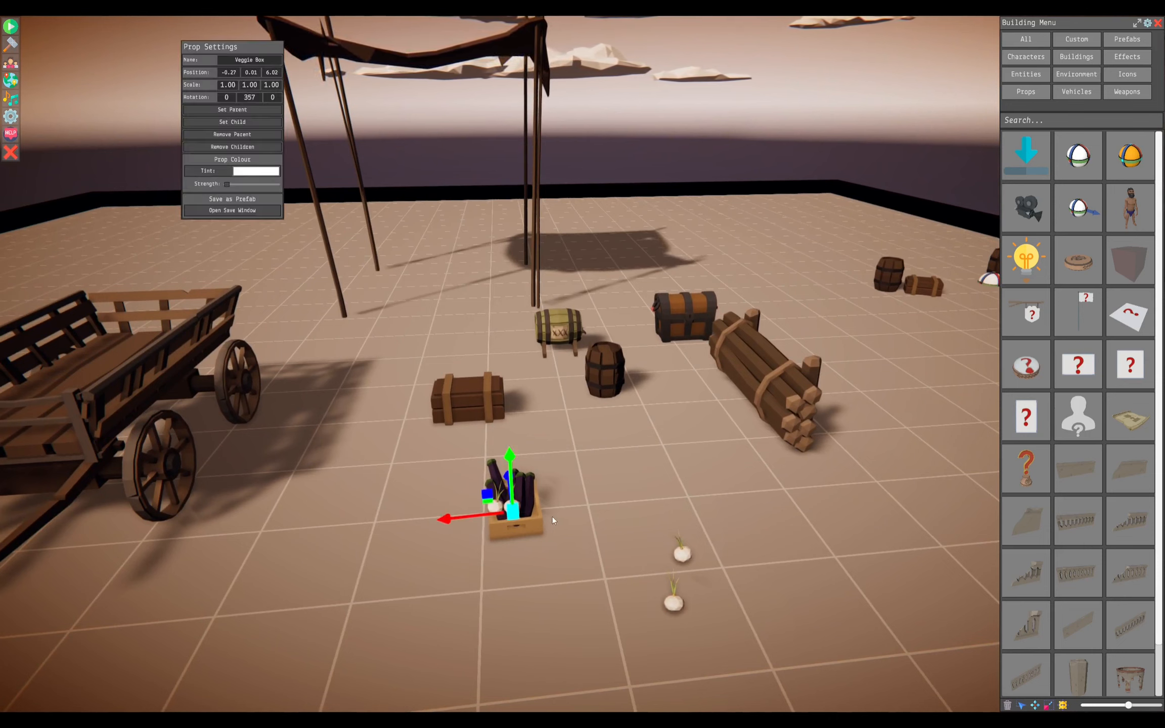
click(227, 122)
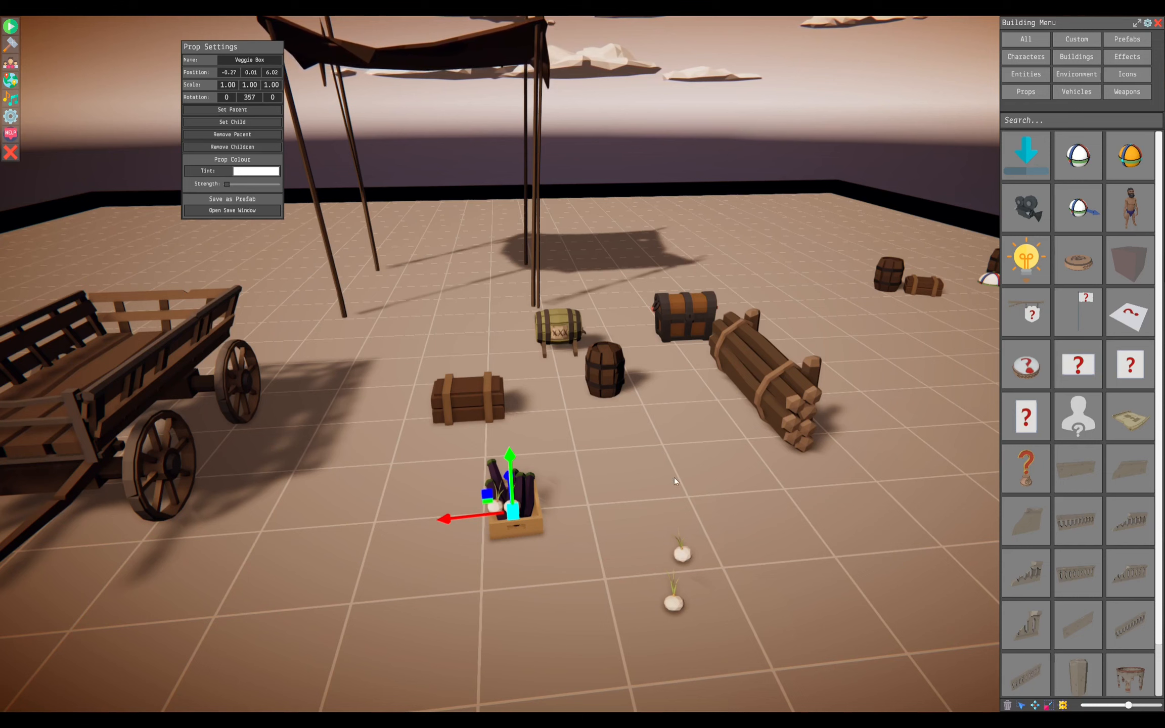
ctrl+shift+click(686, 556)
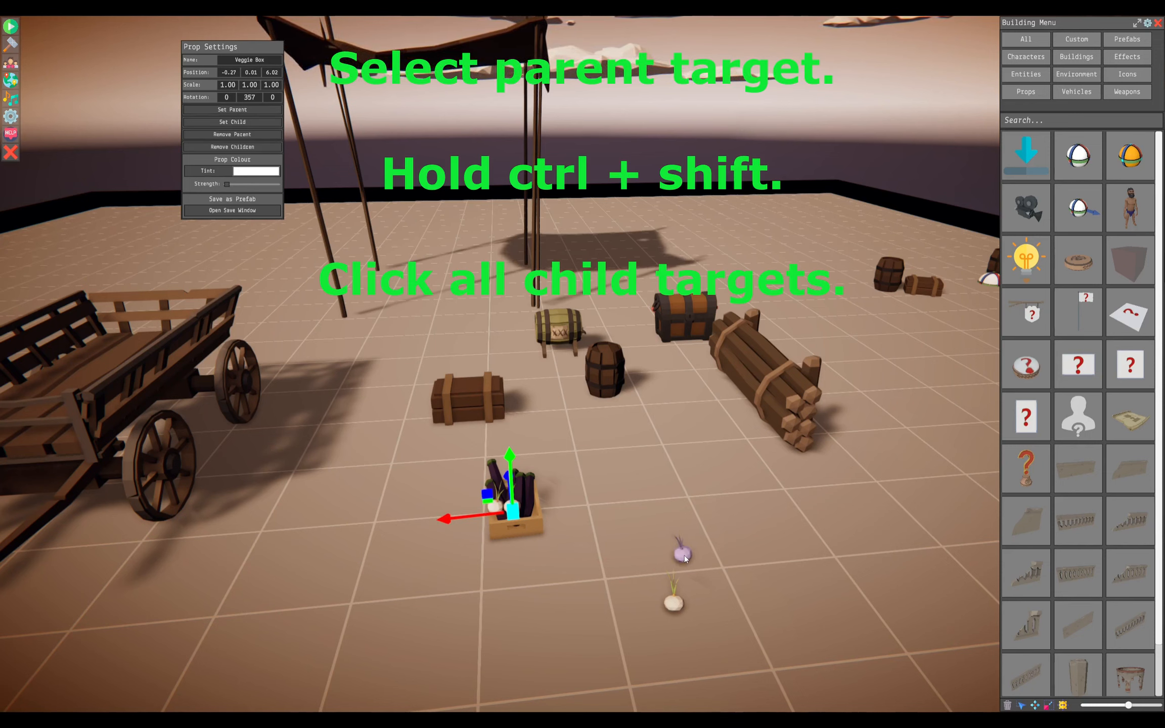
key(ctrl+shift)
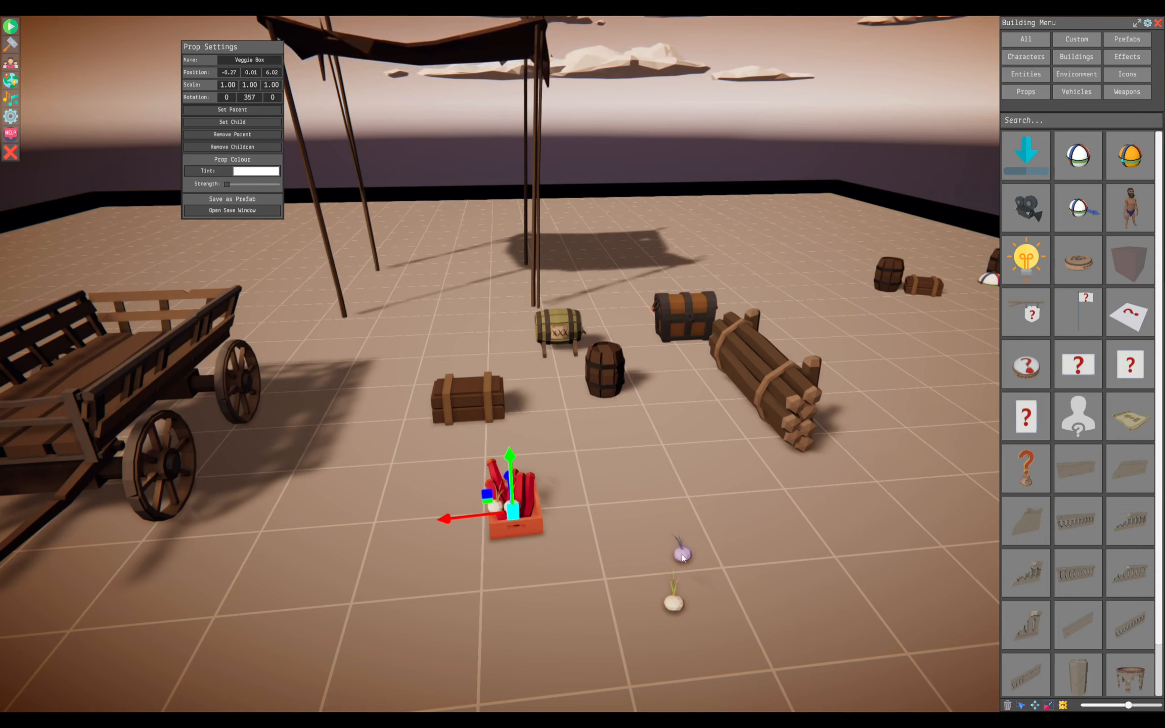
- Parent the nearer loose garlic to the Veggie Box by placing it directly onto the box
middle_drag(568, 569, 621, 512)
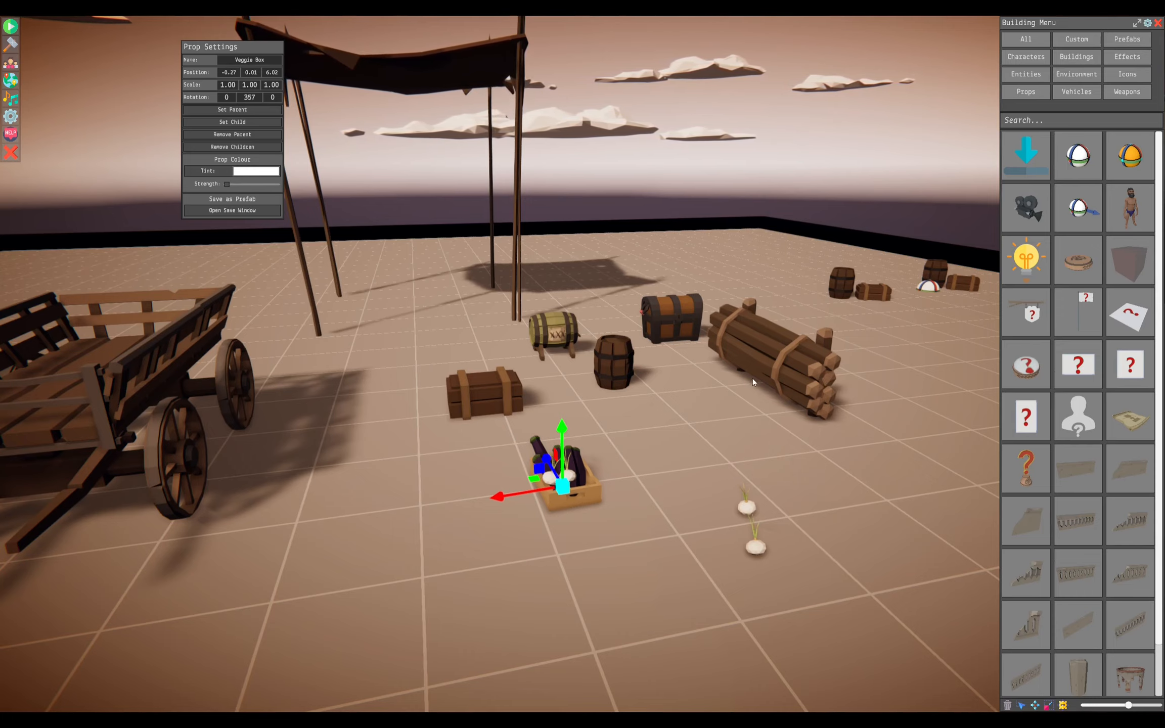
middle_drag(652, 616, 676, 557)
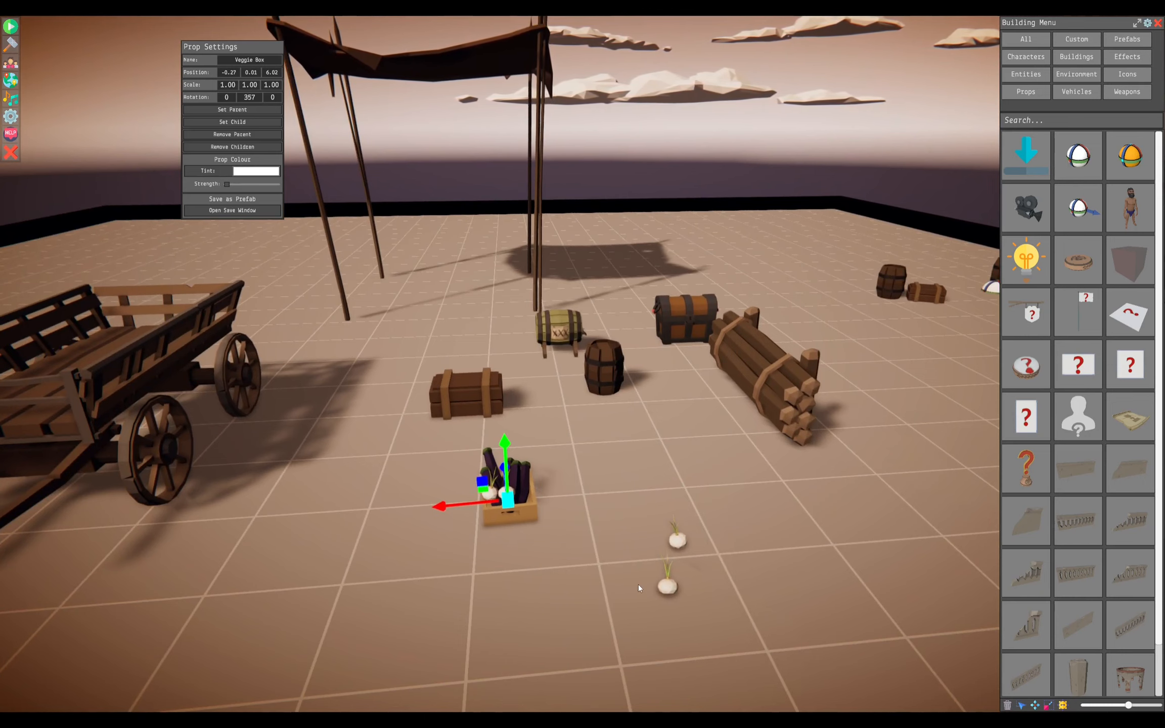
middle_drag(599, 588, 637, 593)
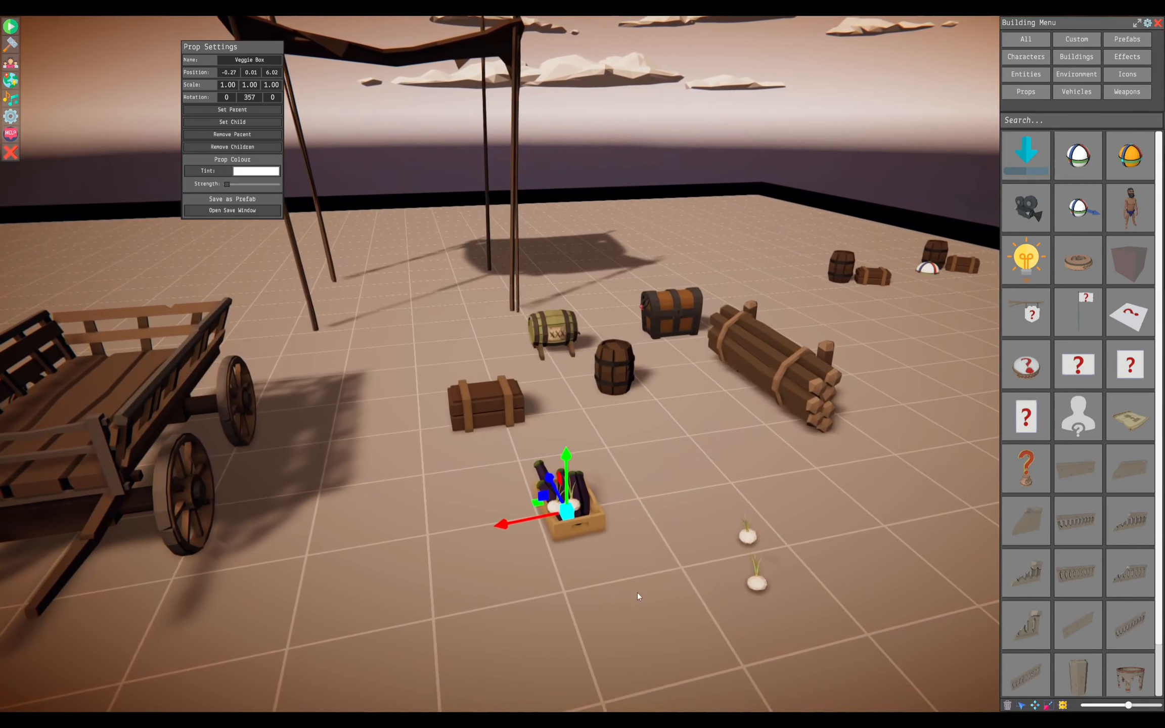
click(700, 584)
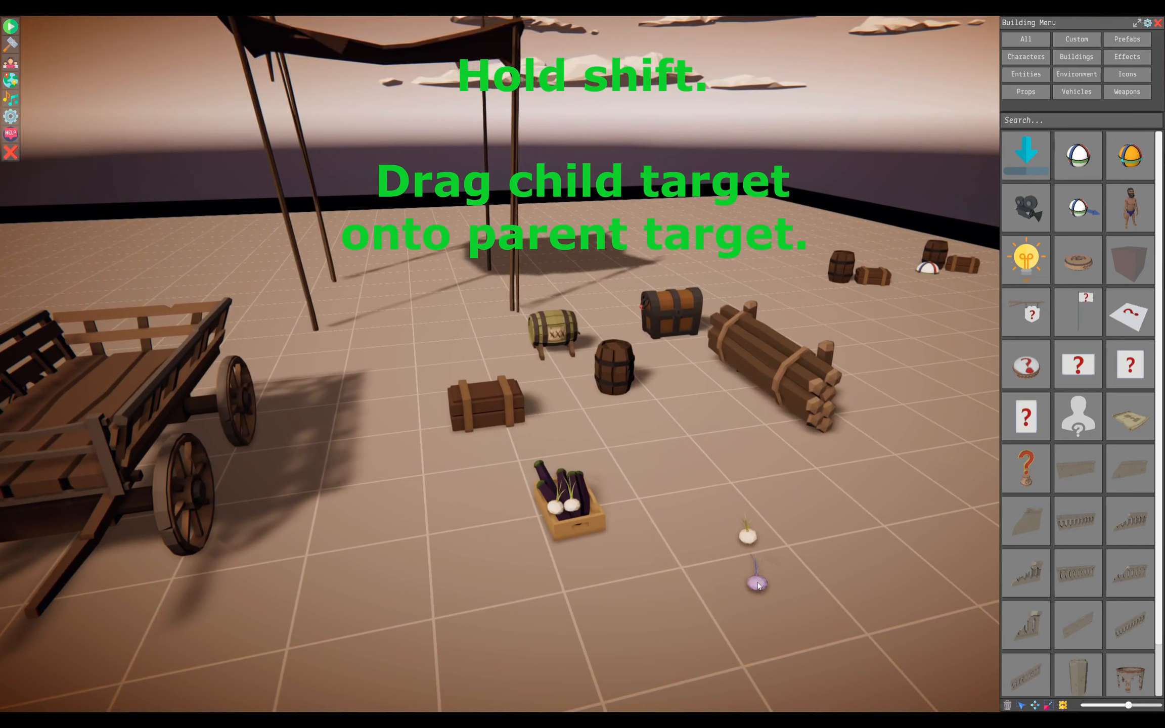
shift+drag(758, 586, 589, 511)
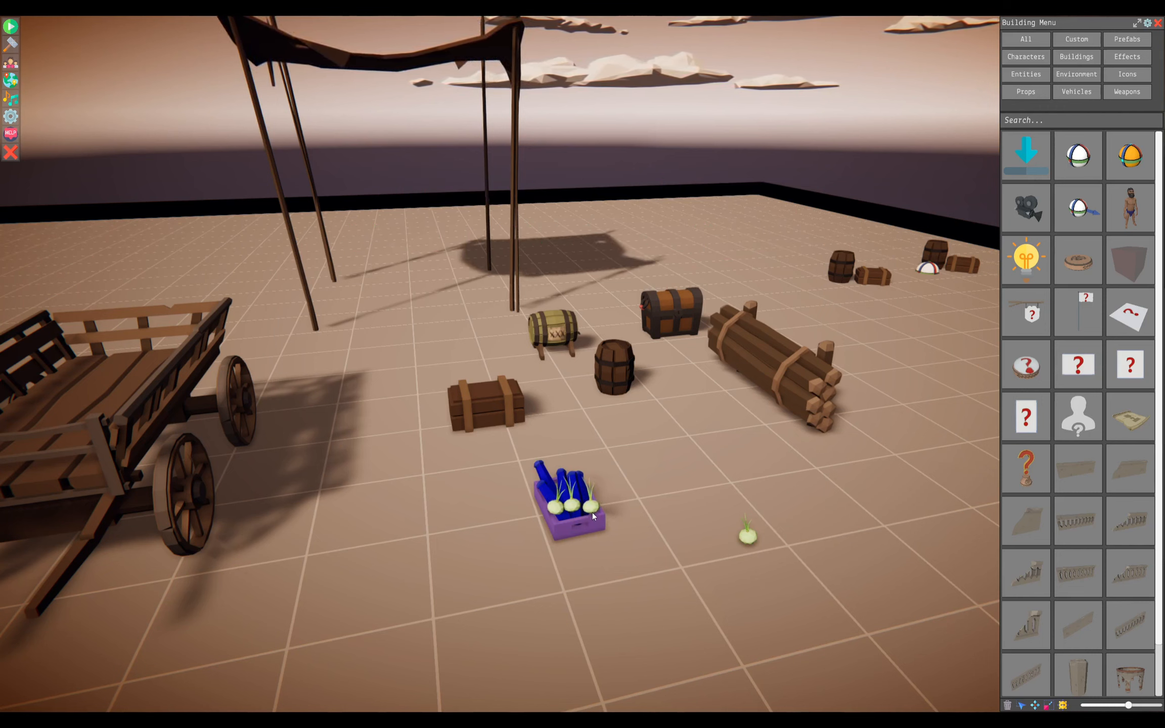
- Shift the Veggie Box with its three garlics to about -0.23, 0.01, 6.02
click(591, 506)
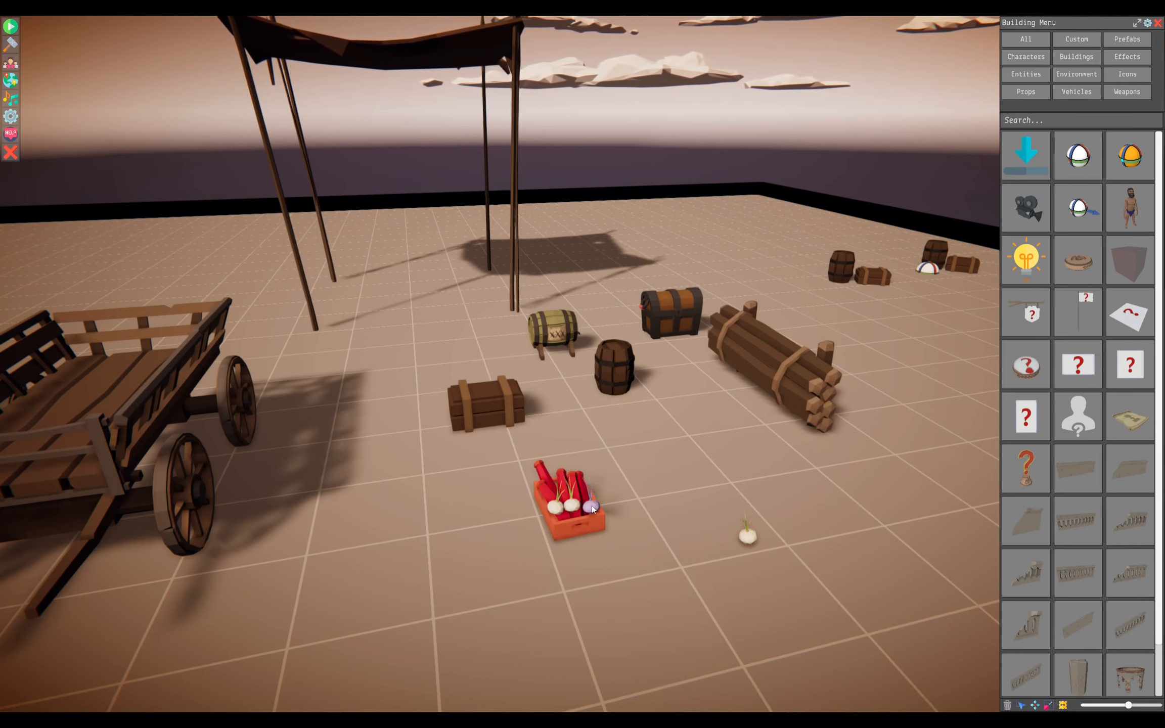
click(591, 521)
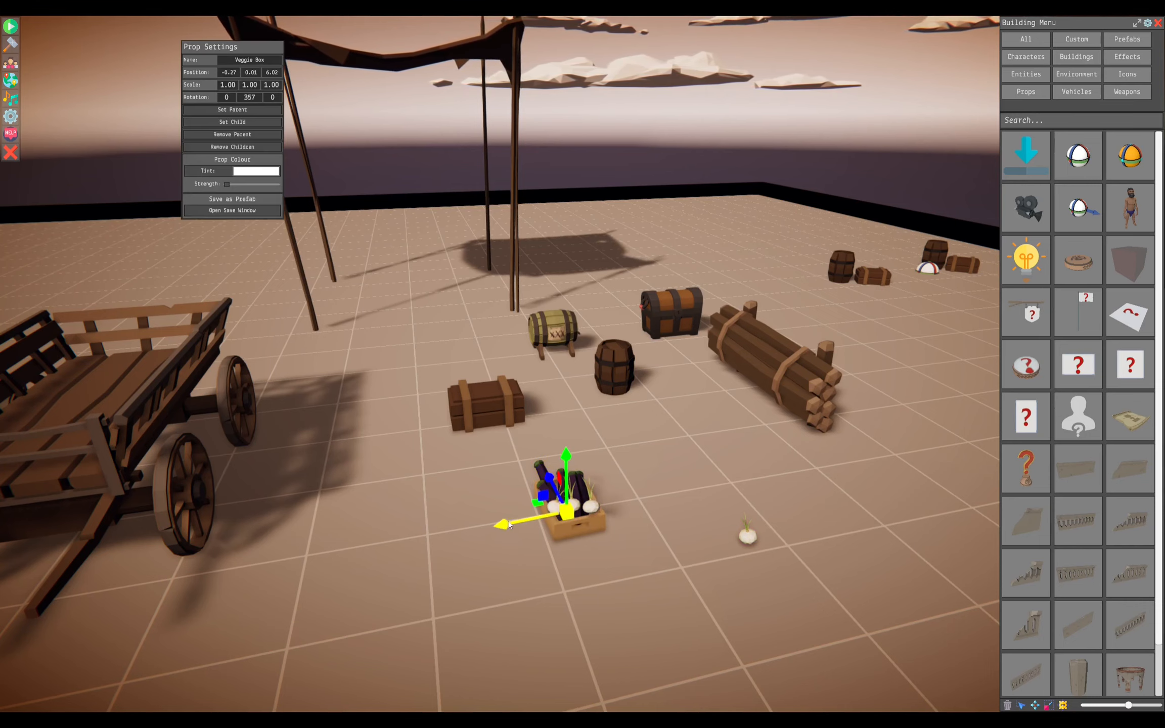
mouse_move(508, 524)
mouse_down()
mouse_move(471, 546)
mouse_move(496, 531)
mouse_up()
- Move the last loose garlic across the ground to just beside the Veggie Box
middle_drag(695, 557, 629, 572)
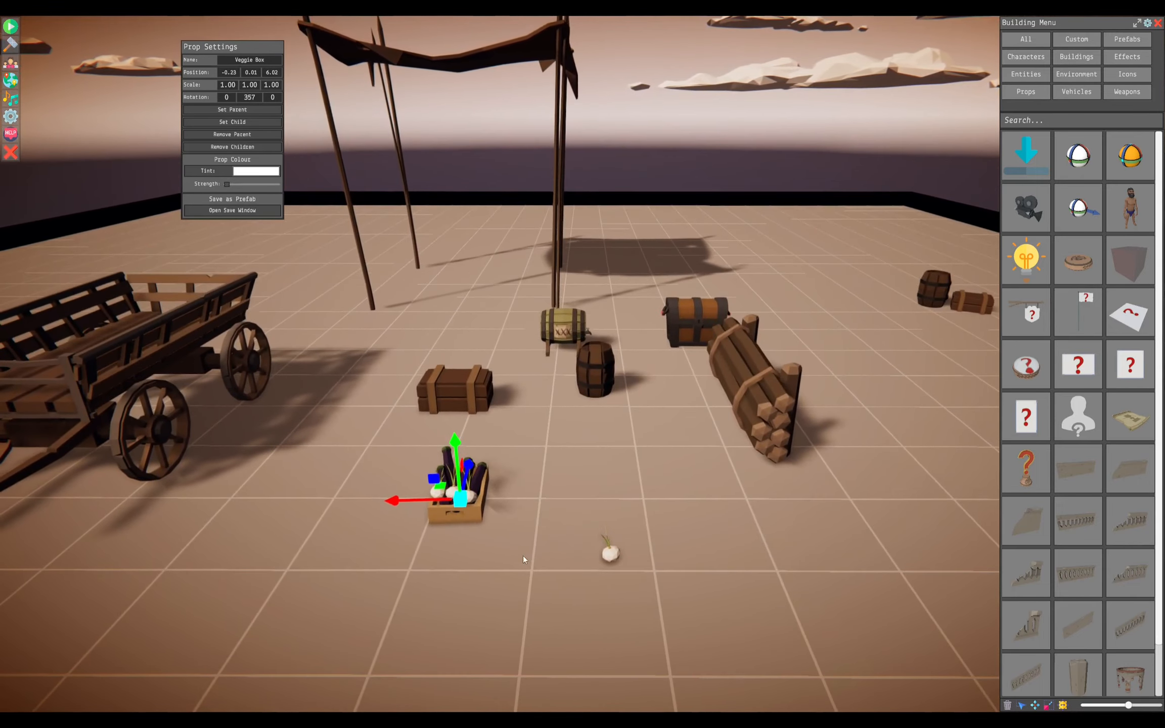
middle_drag(522, 556, 503, 549)
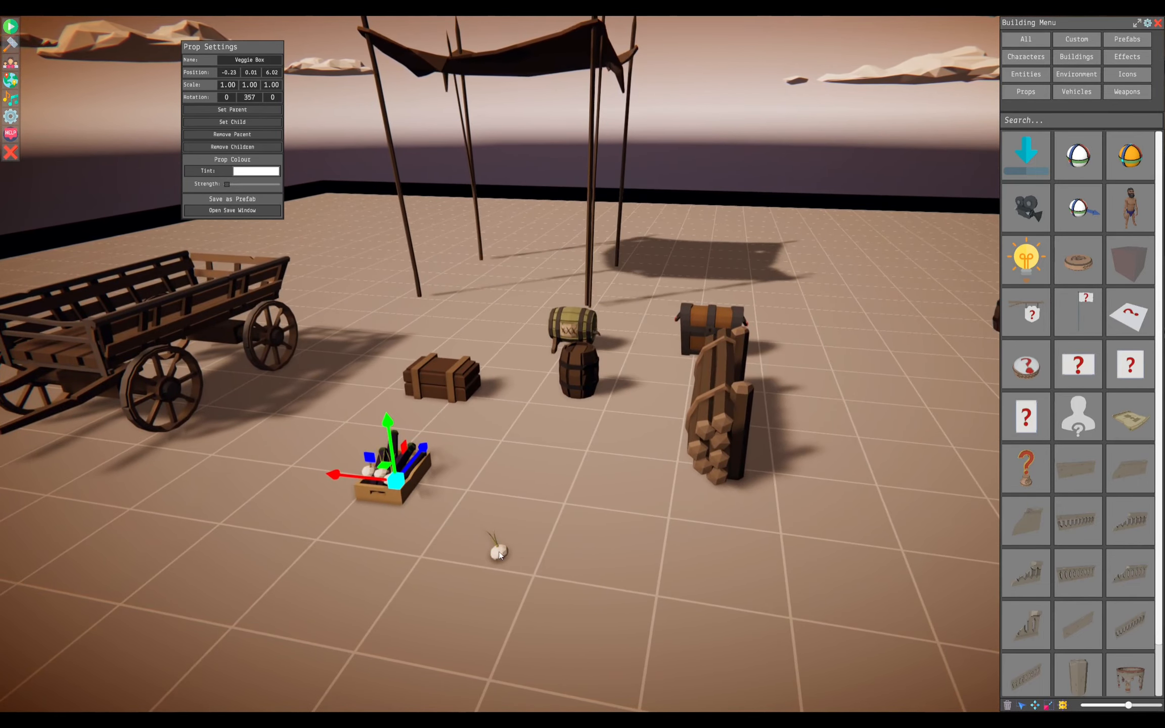
drag(499, 554, 460, 504)
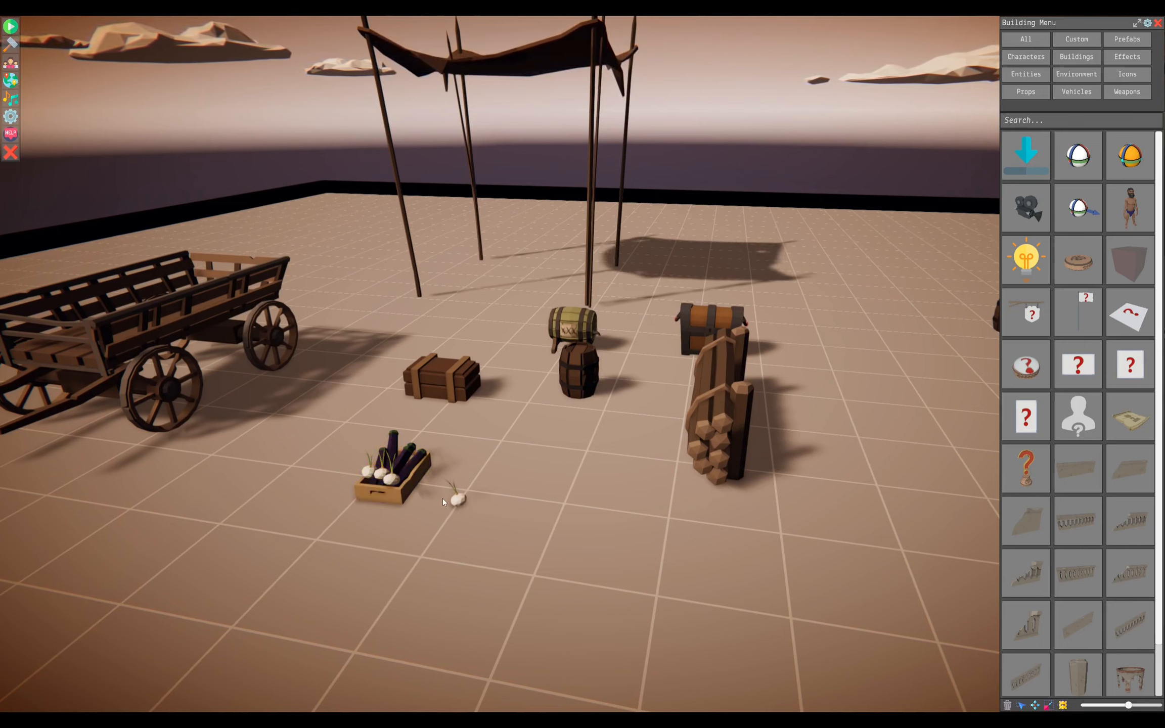
- Lower the garlic at the Veggie Box's corner into the box and shift it to about -0.14, 0.10, 0.23
click(392, 483)
mouse_move(349, 472)
mouse_down()
mouse_move(328, 480)
mouse_move(350, 483)
mouse_up()
middle_drag(367, 506, 859, 552)
click(586, 499)
key(d)
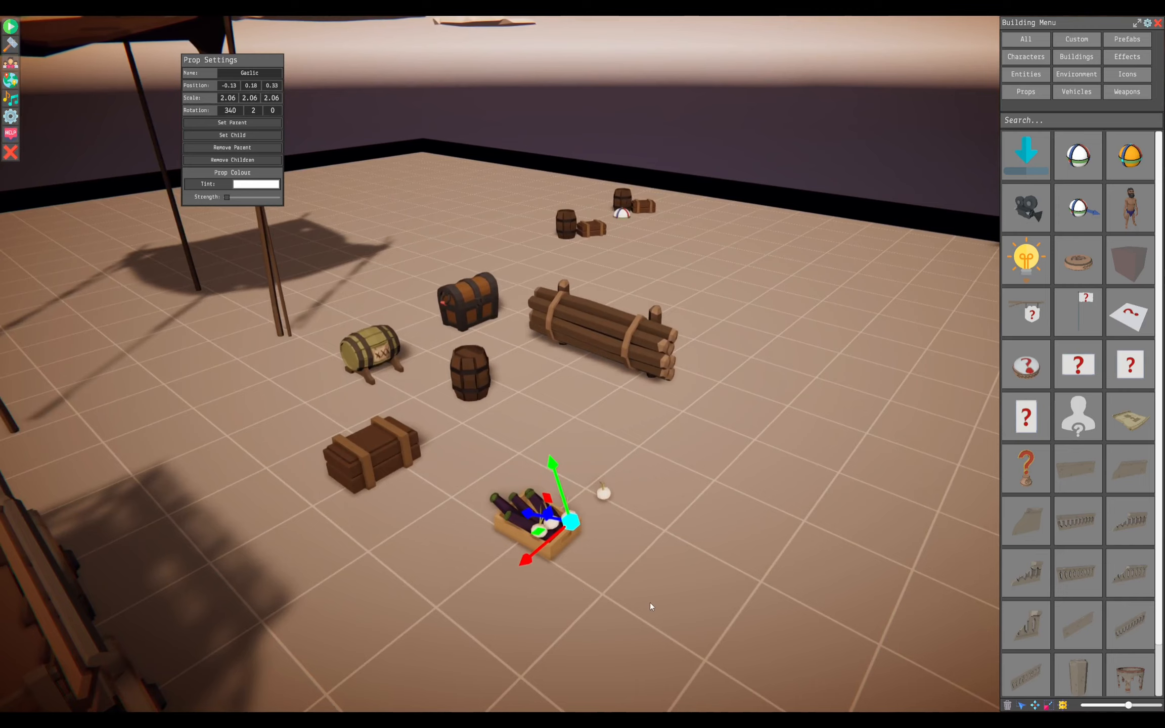
scroll(649, 606, up, 3)
middle_drag(648, 607, 656, 584)
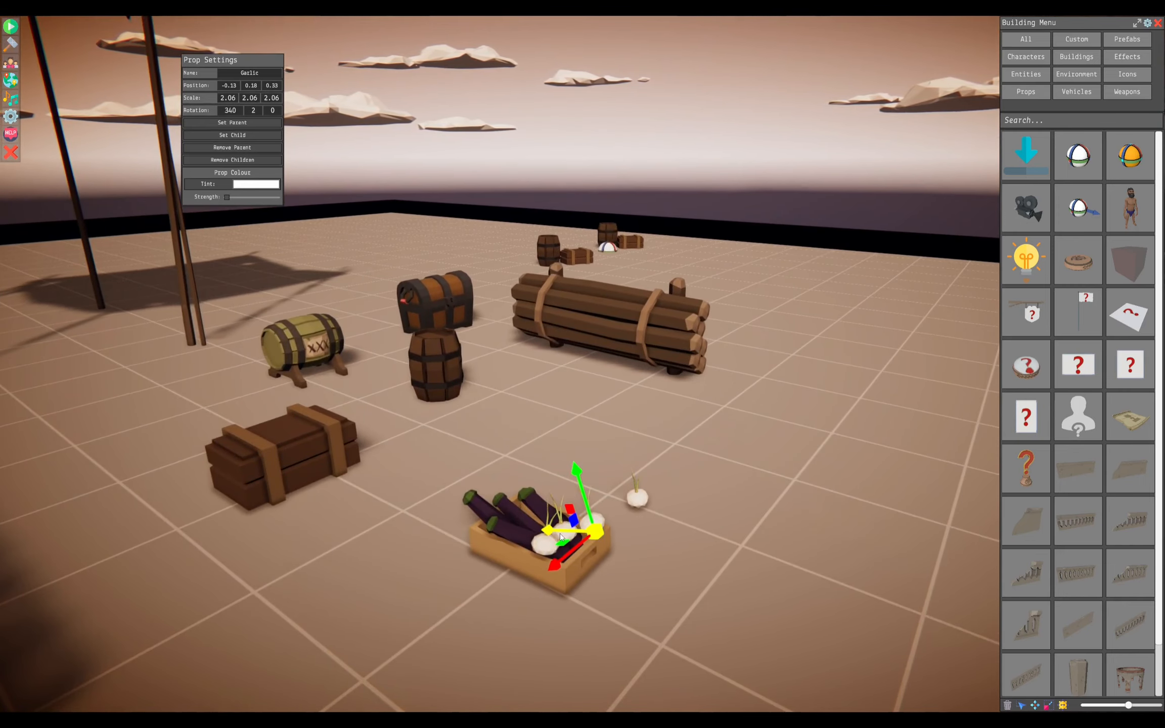
drag(559, 533, 546, 536)
mouse_move(553, 535)
middle_down()
mouse_move(568, 540)
mouse_move(554, 538)
middle_up()
drag(427, 474, 429, 482)
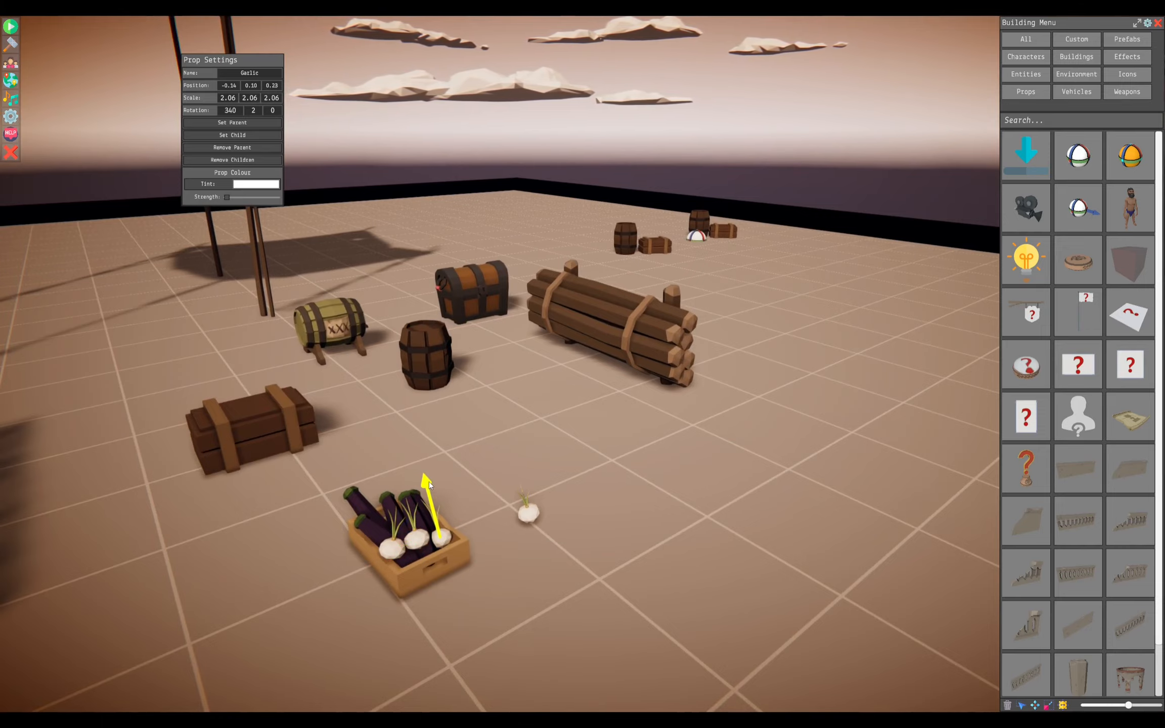
- Parent the last loose garlic to the Veggie Box by placing it directly onto the box's contents
click(529, 512)
middle_drag(531, 513, 476, 587)
click(510, 571)
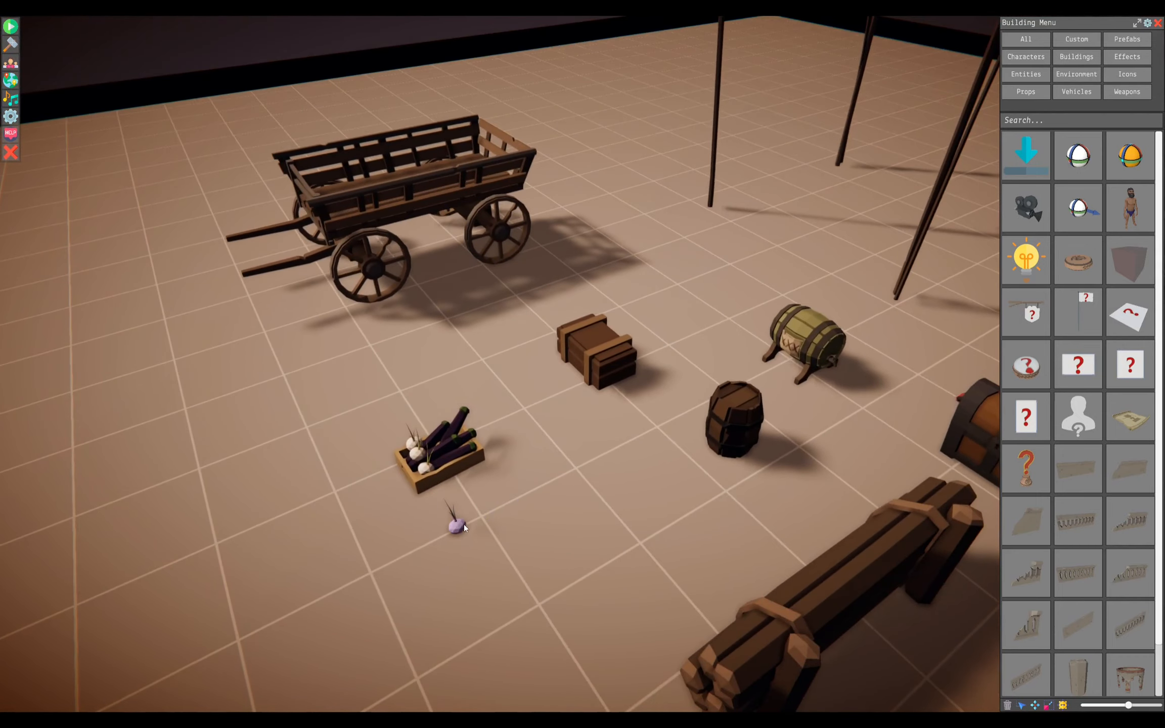
drag(464, 524, 444, 456)
- Lower the newly placed fourth garlic into the Veggie Box to about -0.21, 0.16, 0.01
middle_drag(471, 481, 541, 612)
click(538, 466)
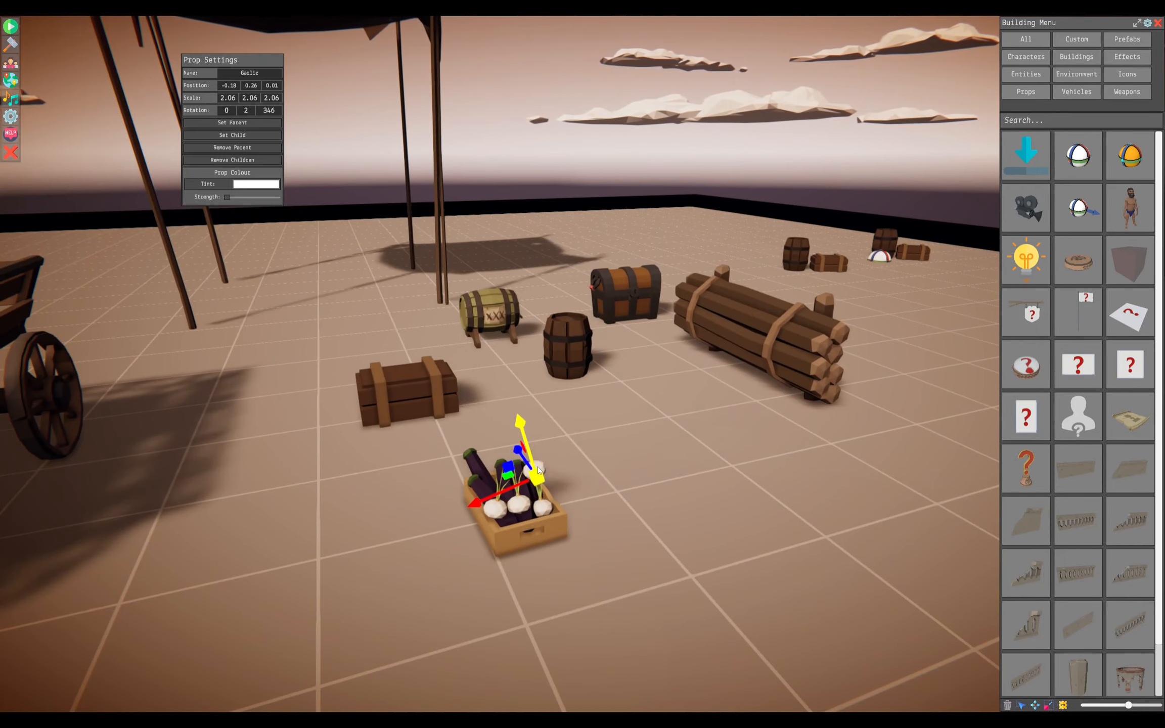
drag(520, 427, 530, 439)
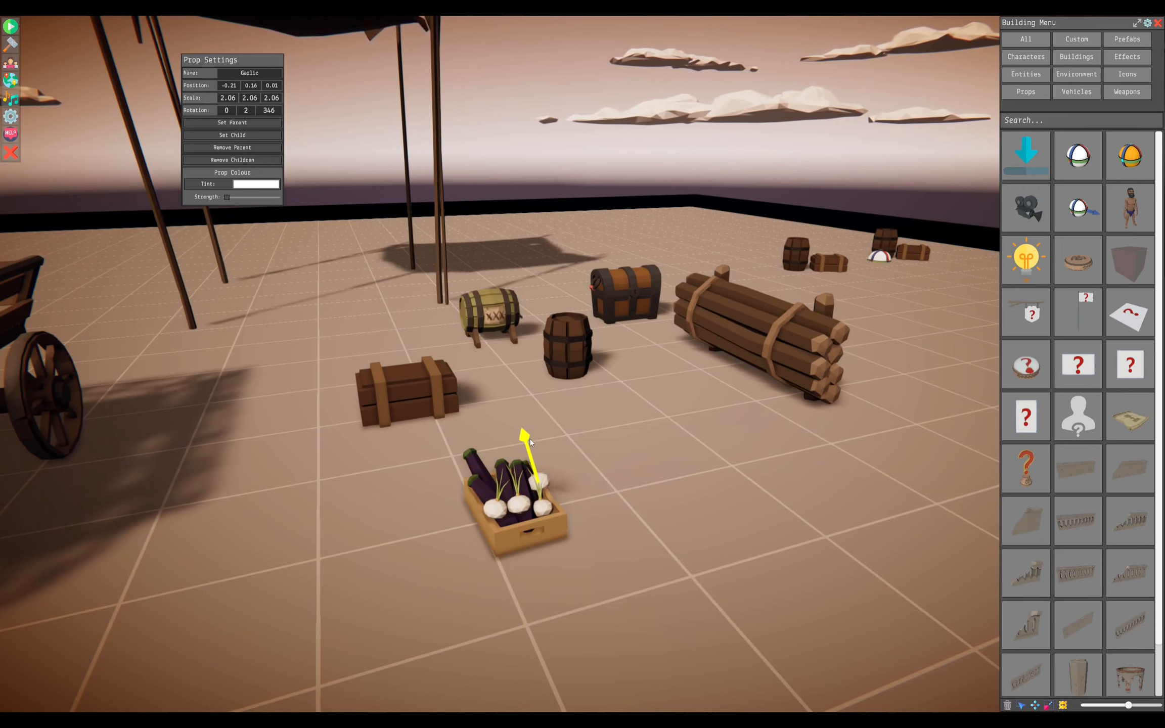
middle_drag(556, 462, 514, 488)
click(514, 488)
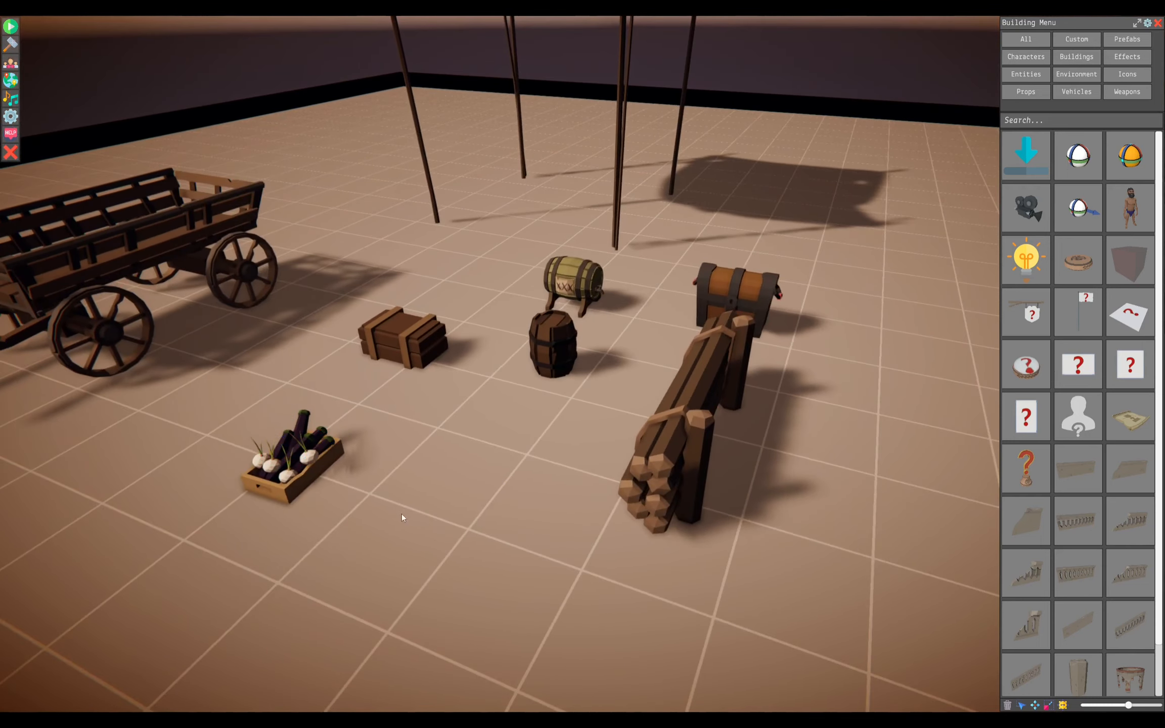
- Shift the Veggie Box with its four garlics to about -0.14, 0.01, 6.03
click(298, 488)
drag(286, 466, 236, 453)
middle_drag(431, 529, 515, 544)
scroll(362, 632, down, 3)
middle_drag(425, 573, 662, 526)
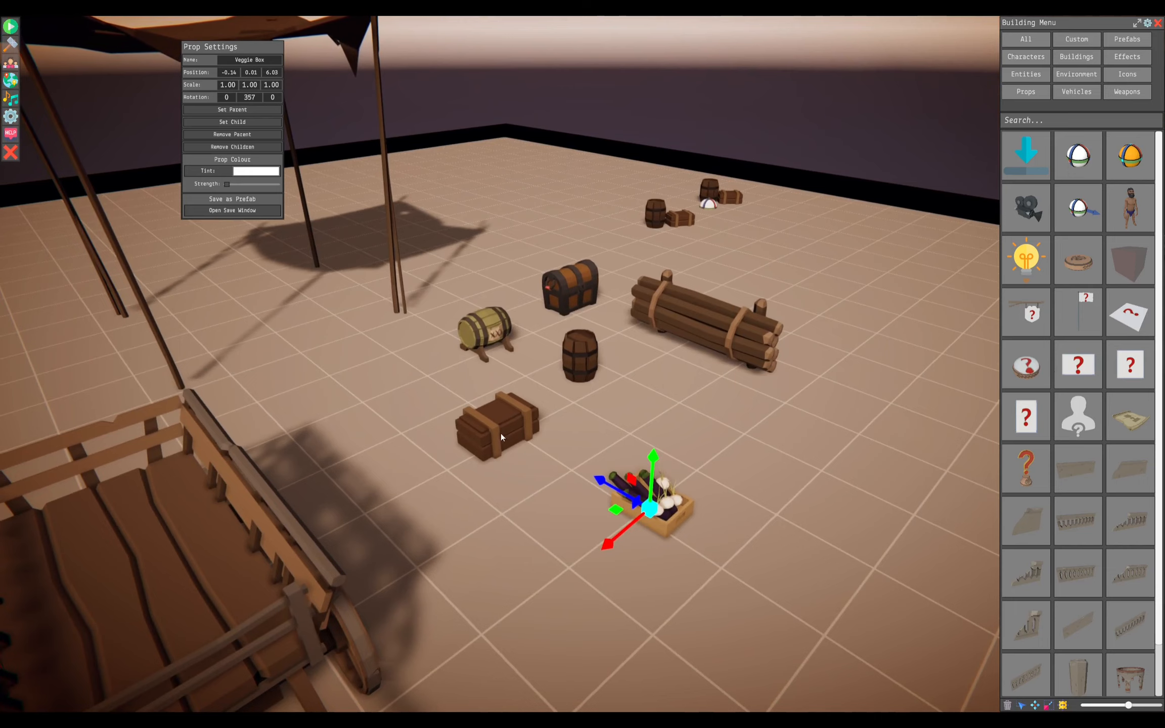
middle_drag(524, 480, 503, 510)
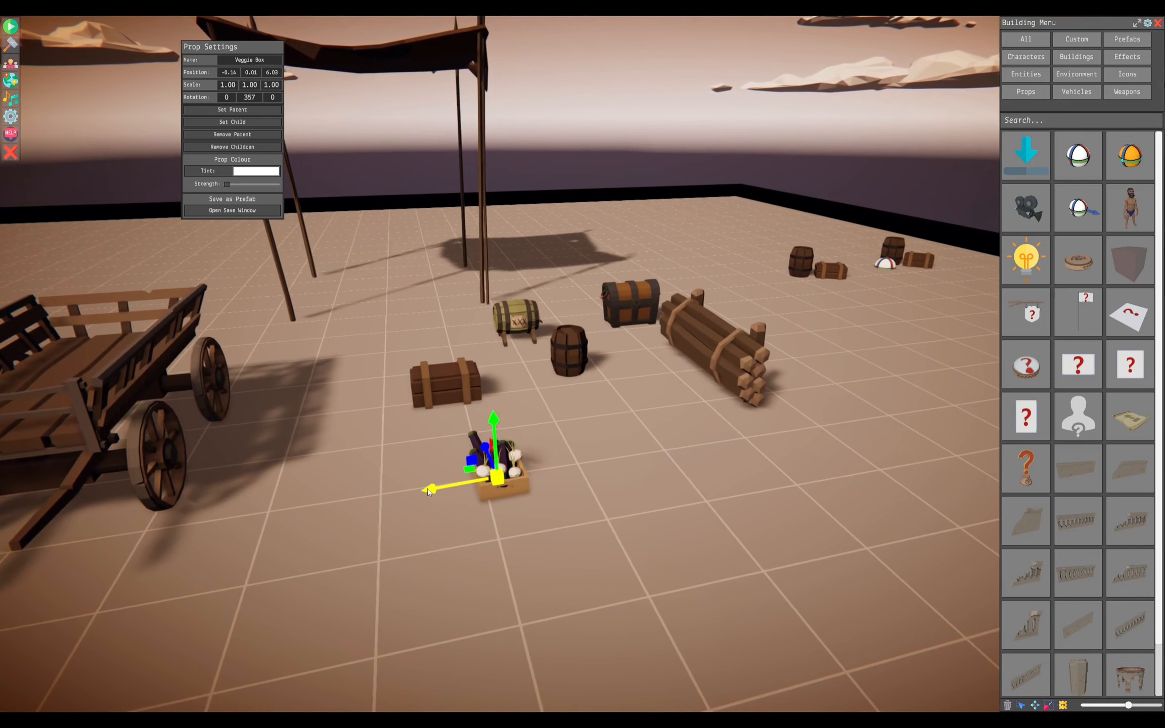
click(574, 522)
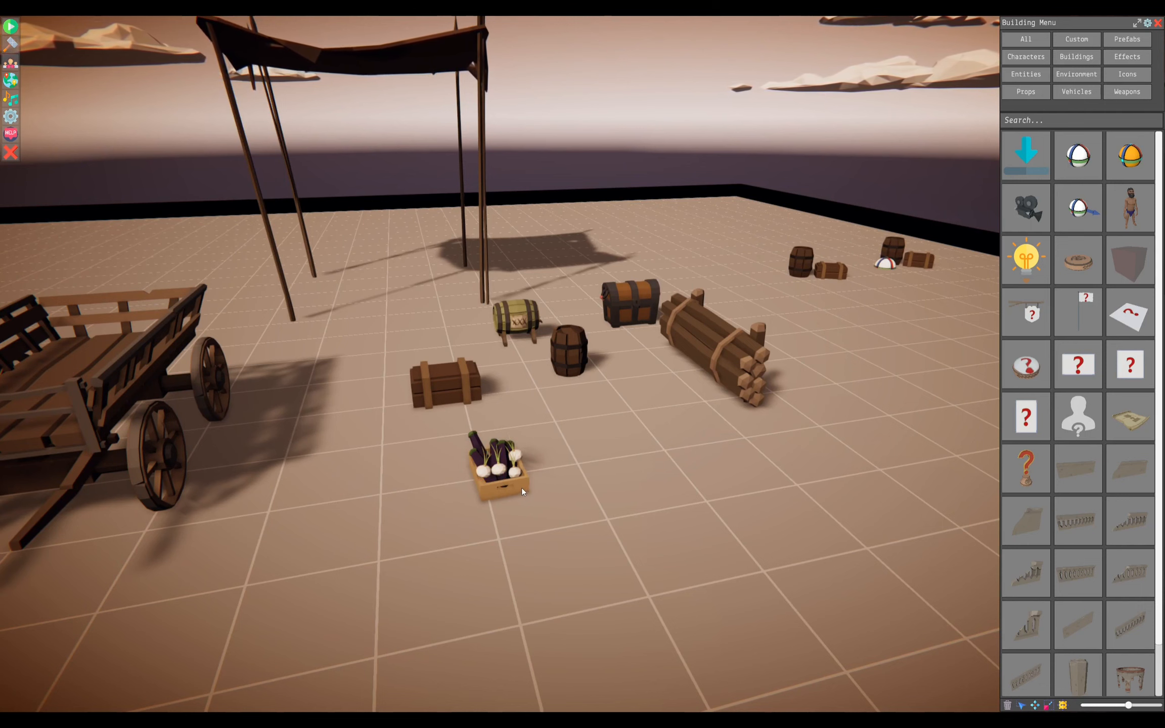
- Parent the Veggie Box to the nearby Crate by placing it on top, and turn it to a vertical-axis rotation of about 304
middle_drag(522, 489, 559, 495)
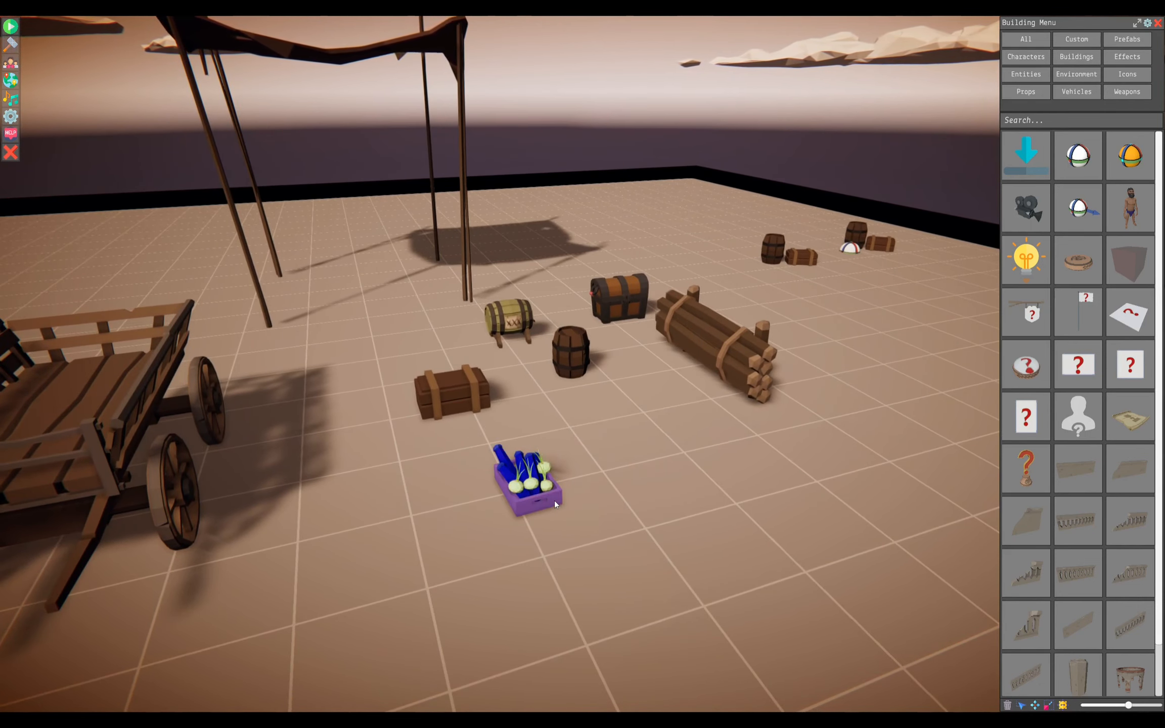
drag(550, 501, 455, 379)
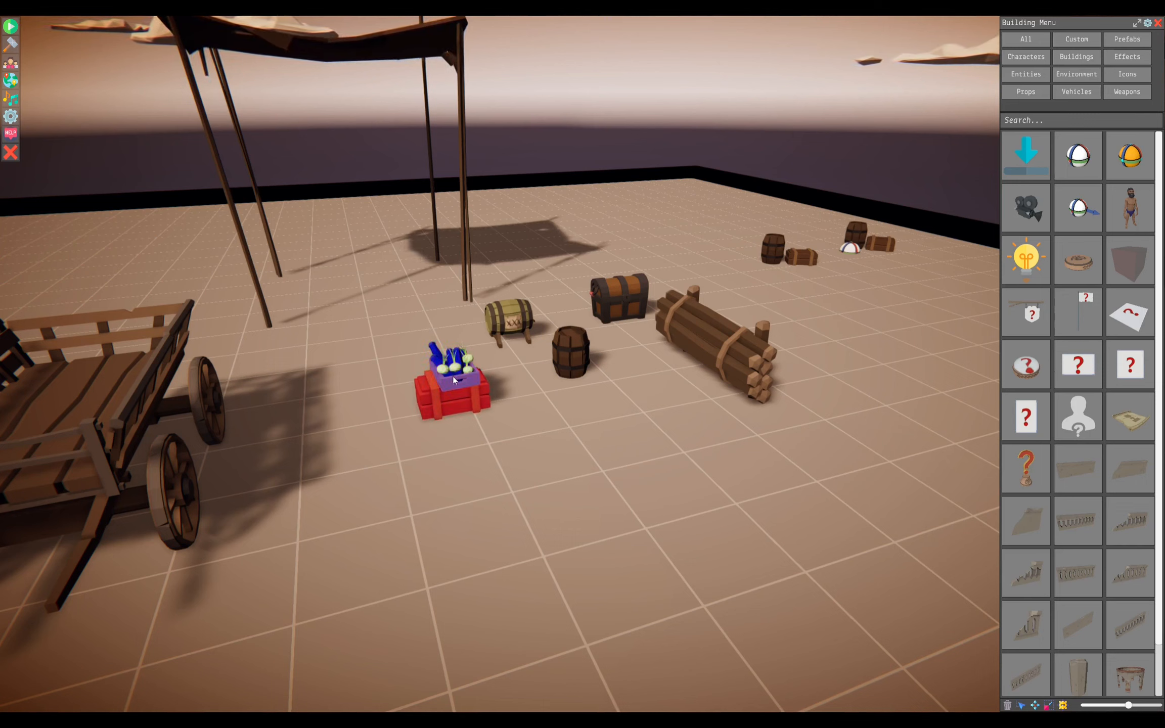
click(453, 383)
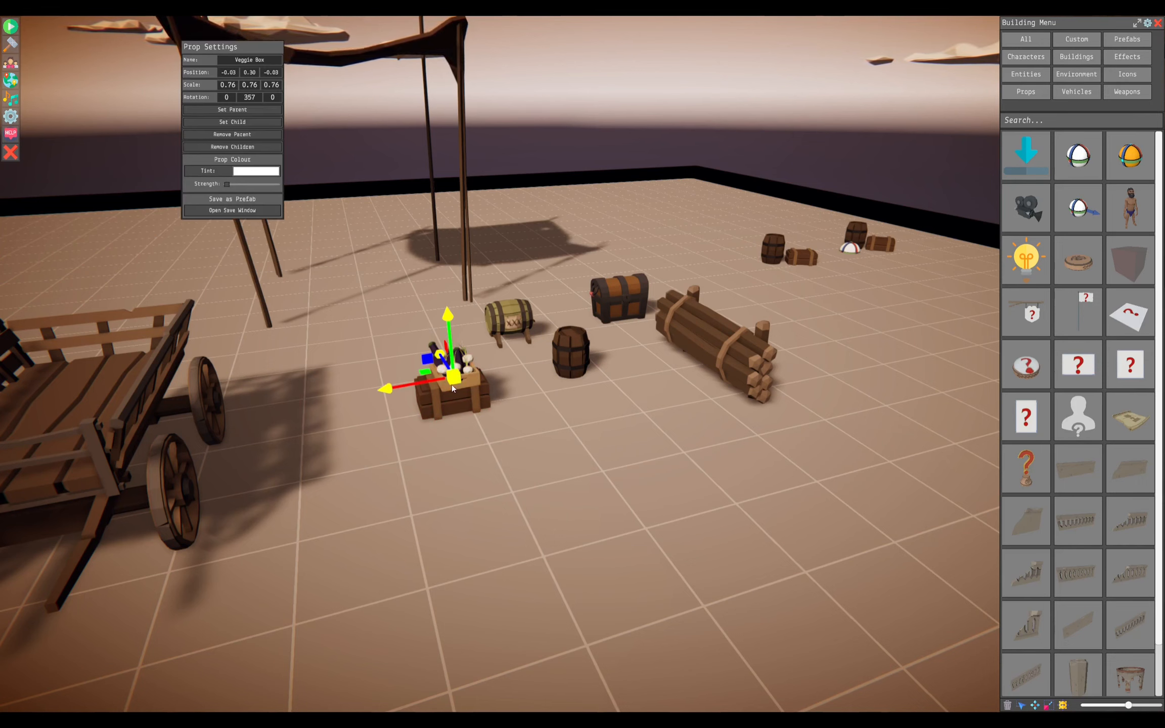
key(e)
drag(441, 399, 446, 344)
key(w)
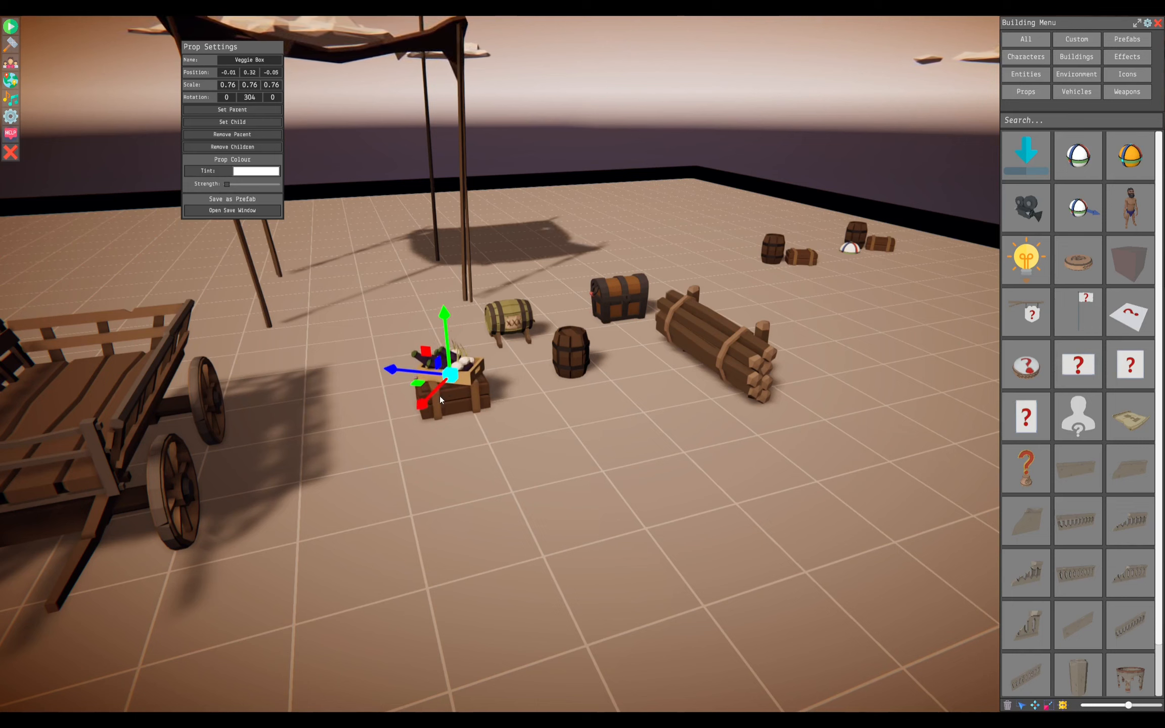
- Shift the Crate with its stacked Veggie Box to about 0.26, 0.00, 4.14
click(415, 430)
click(436, 404)
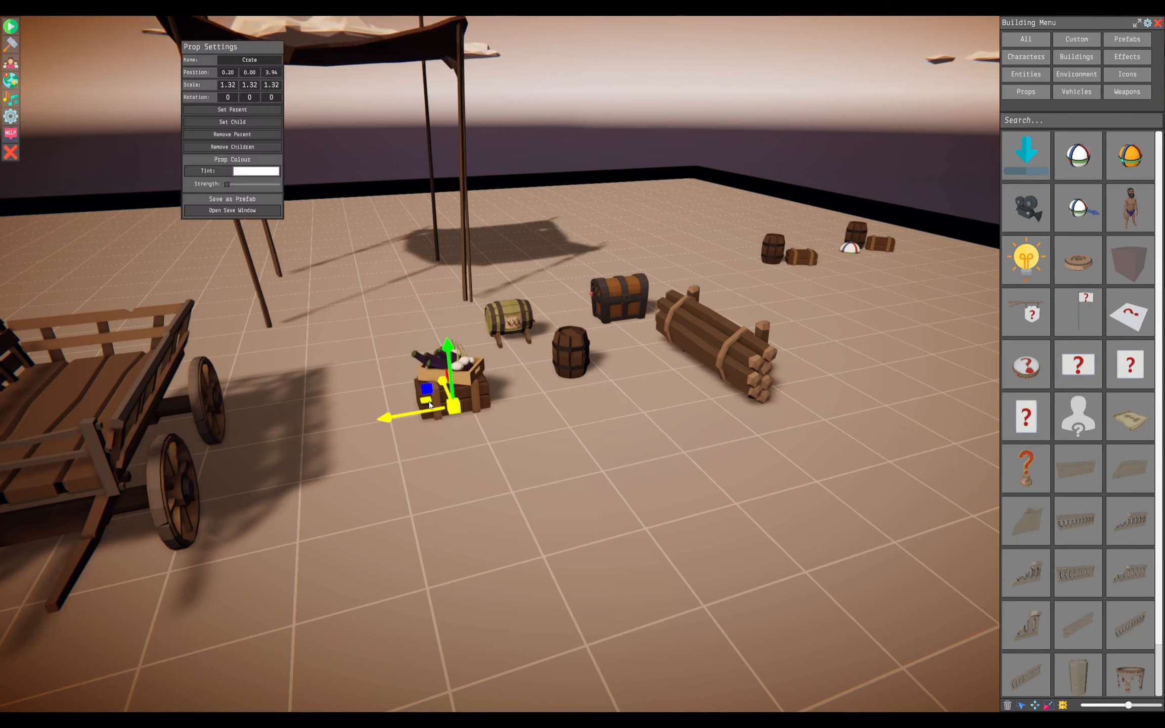
mouse_move(430, 404)
mouse_down()
mouse_move(458, 429)
mouse_move(388, 437)
mouse_move(445, 408)
mouse_move(427, 431)
mouse_move(426, 408)
mouse_up()
middle_drag(586, 458, 879, 334)
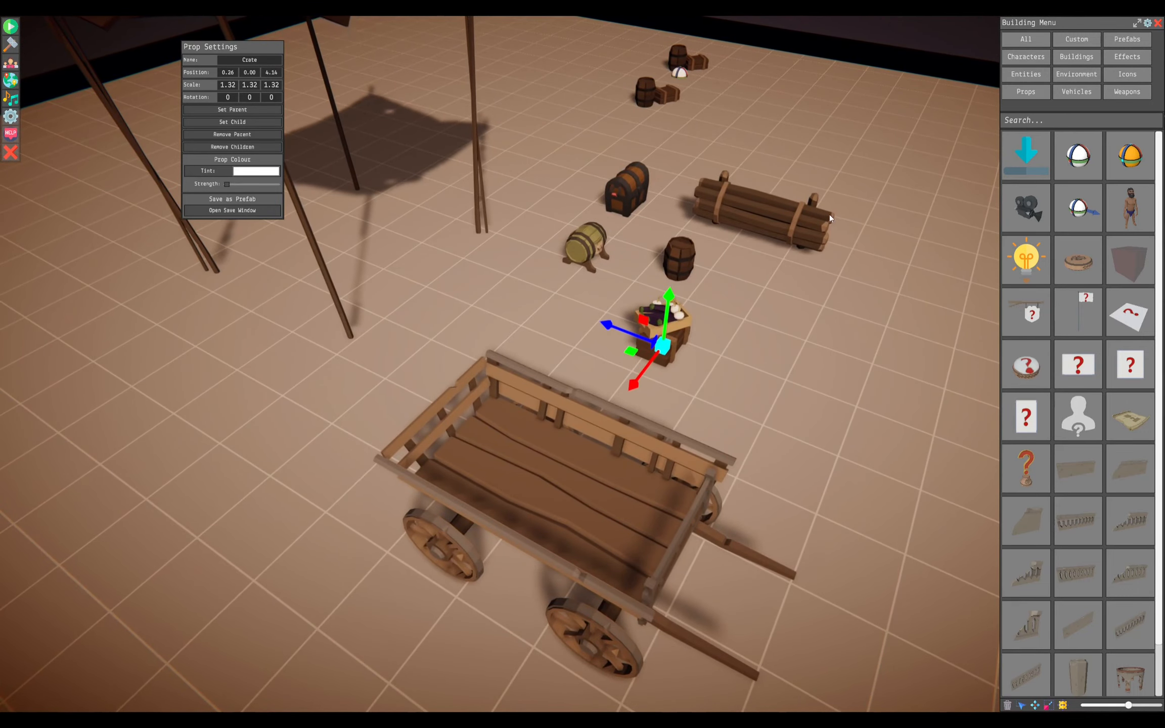
click(793, 271)
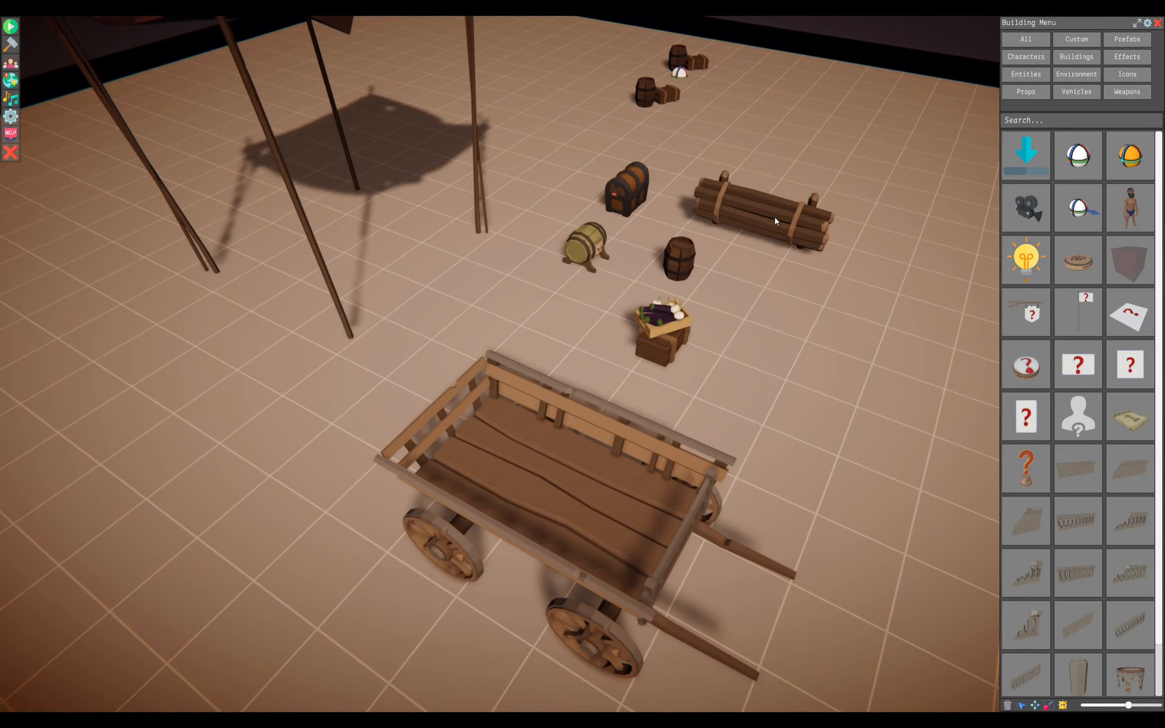
- Load the log pile, chest, barrel, crate with its Veggie Box, and alcohol barrel into the cart
drag(775, 217, 586, 442)
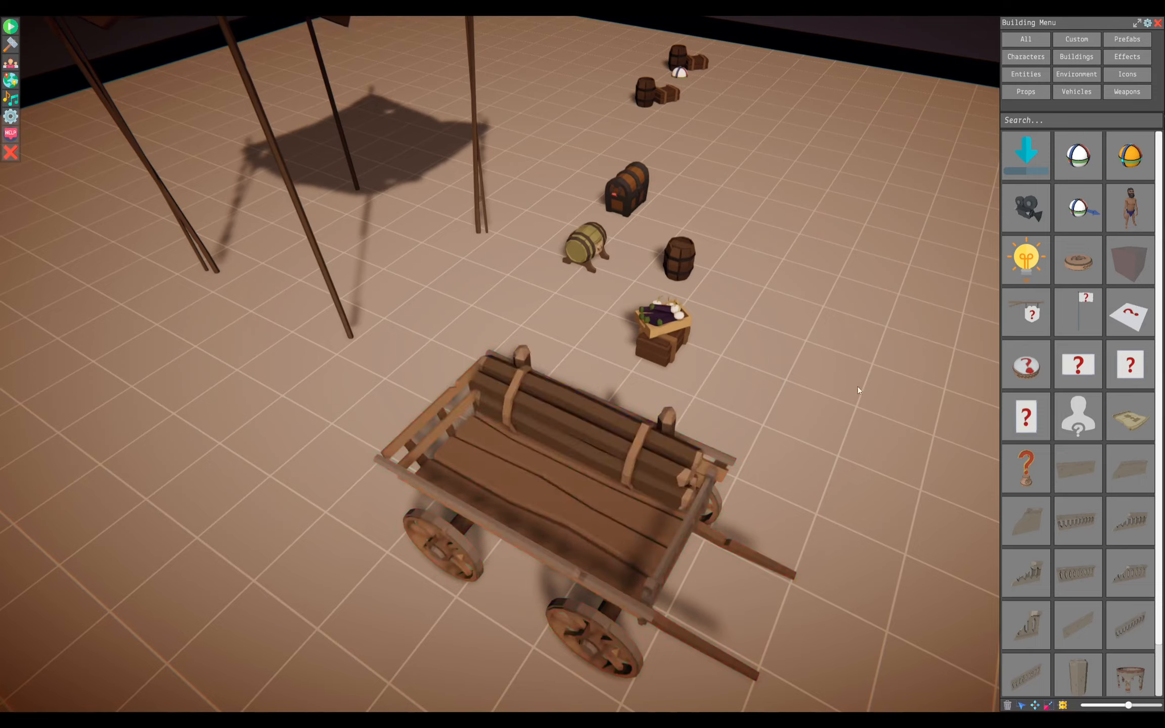
mouse_move(857, 387)
middle_down()
mouse_move(806, 382)
mouse_move(862, 394)
middle_up()
drag(594, 159, 685, 576)
drag(657, 235, 571, 503)
drag(652, 314, 512, 485)
drag(562, 228, 625, 550)
- Move the Shanty Roof across the ground to the loaded cart
middle_drag(625, 551, 809, 405)
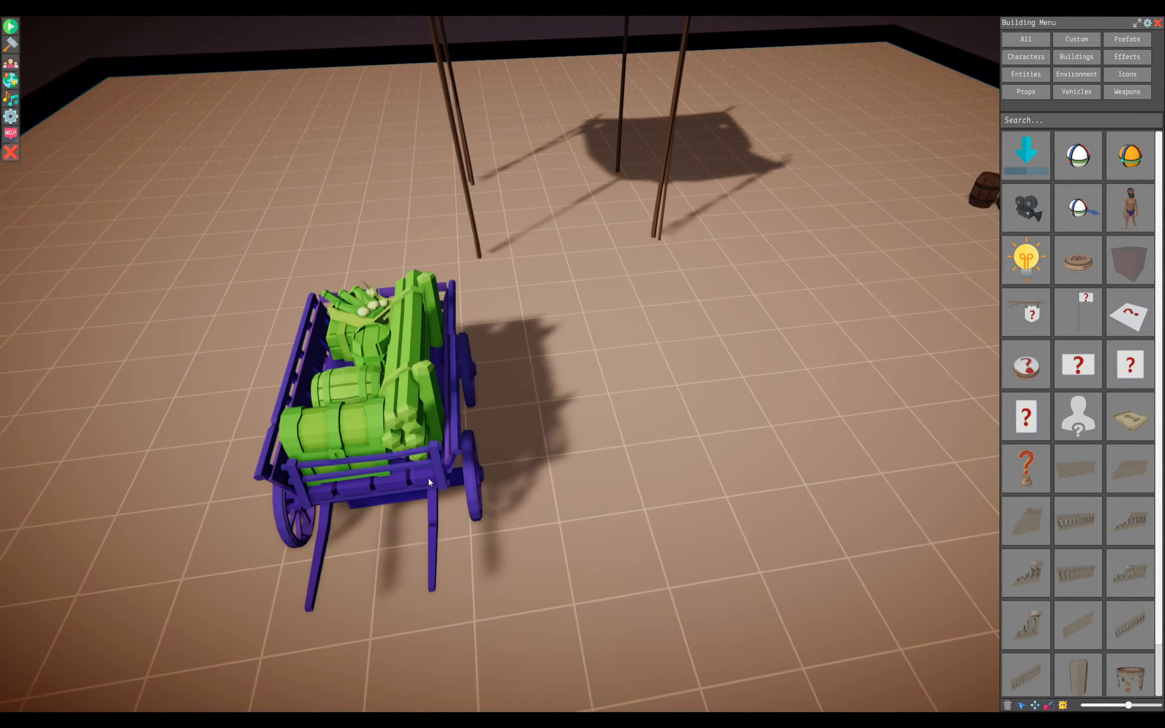
click(429, 481)
middle_drag(429, 482, 662, 290)
drag(469, 245, 601, 361)
- Scale the Shanty Roof down towards the cart's footprint
key(r)
middle_drag(776, 388, 703, 389)
drag(598, 379, 539, 380)
middle_drag(622, 396, 708, 384)
drag(555, 351, 581, 355)
key(w)
- Fit the Shanty Roof over the cart's load at a scale of about 0.42, 0.21, 0.74 and a position of about 1.19, 1.69, 4.21
middle_drag(582, 356, 484, 333)
key(r)
drag(535, 390, 545, 389)
key(w)
drag(556, 387, 539, 386)
key(r)
drag(530, 387, 539, 388)
key(w)
drag(543, 389, 538, 389)
drag(586, 332, 587, 233)
key(r)
key(w)
key(r)
key(w)
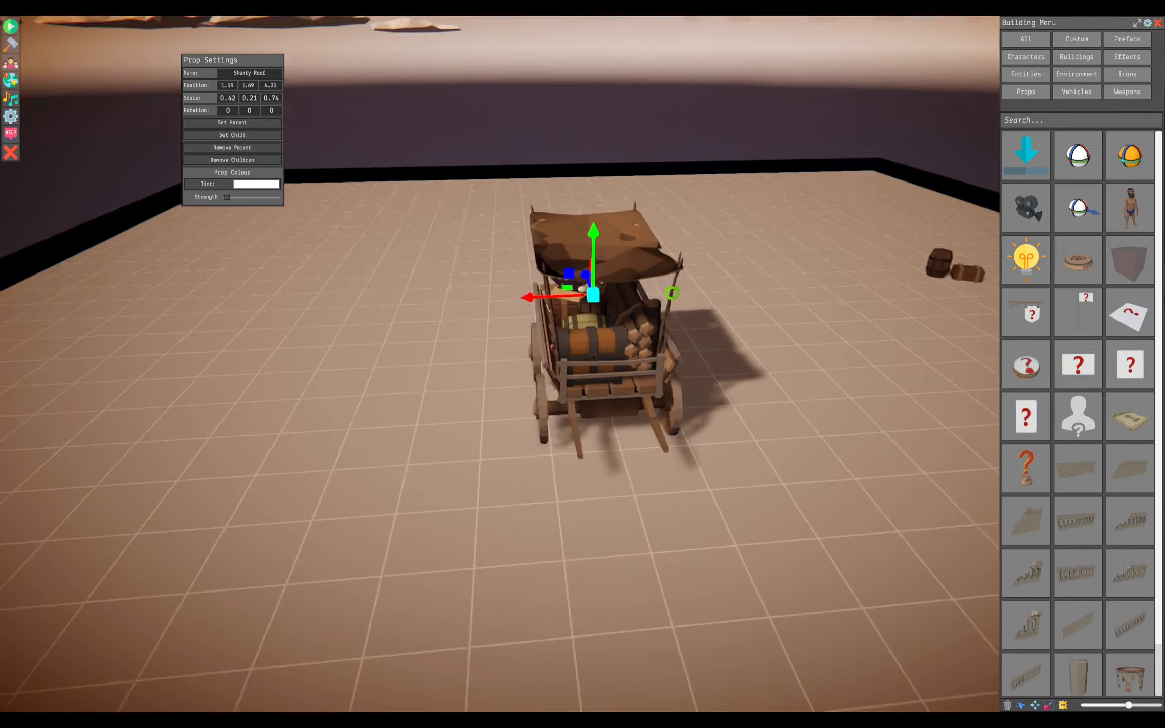
- With the Cart as the parent, assign the Shanty Roof as its child
middle_drag(671, 292, 643, 460)
click(643, 460)
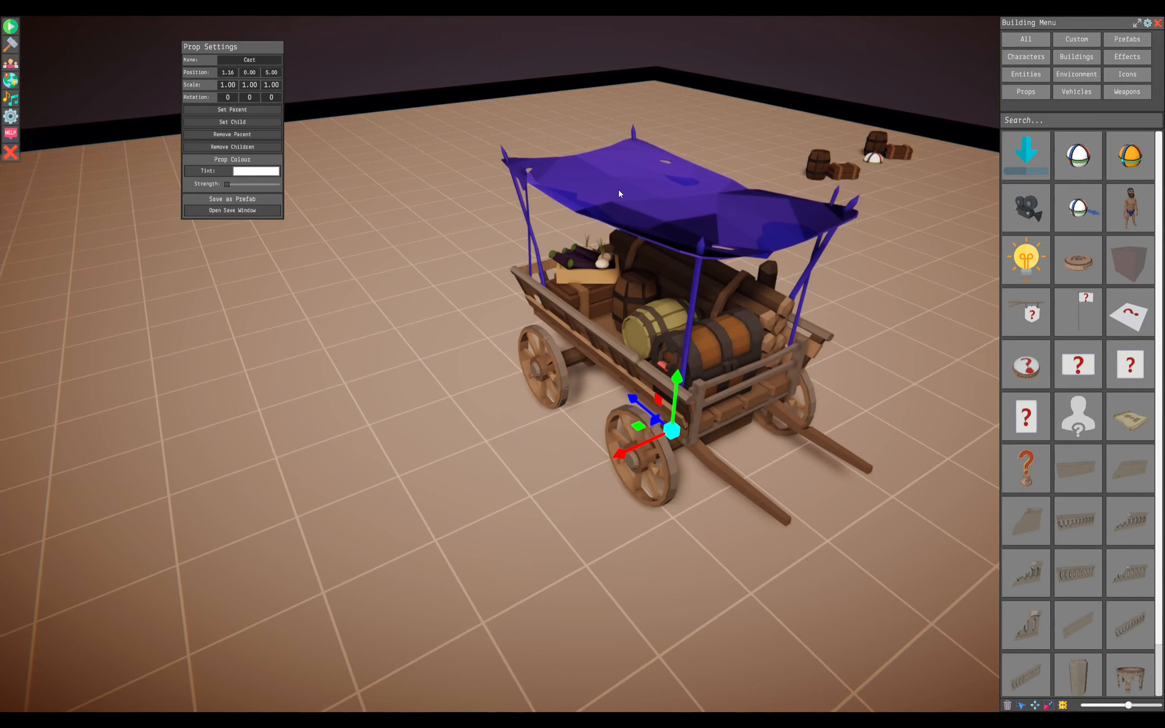
middle_drag(884, 327, 650, 393)
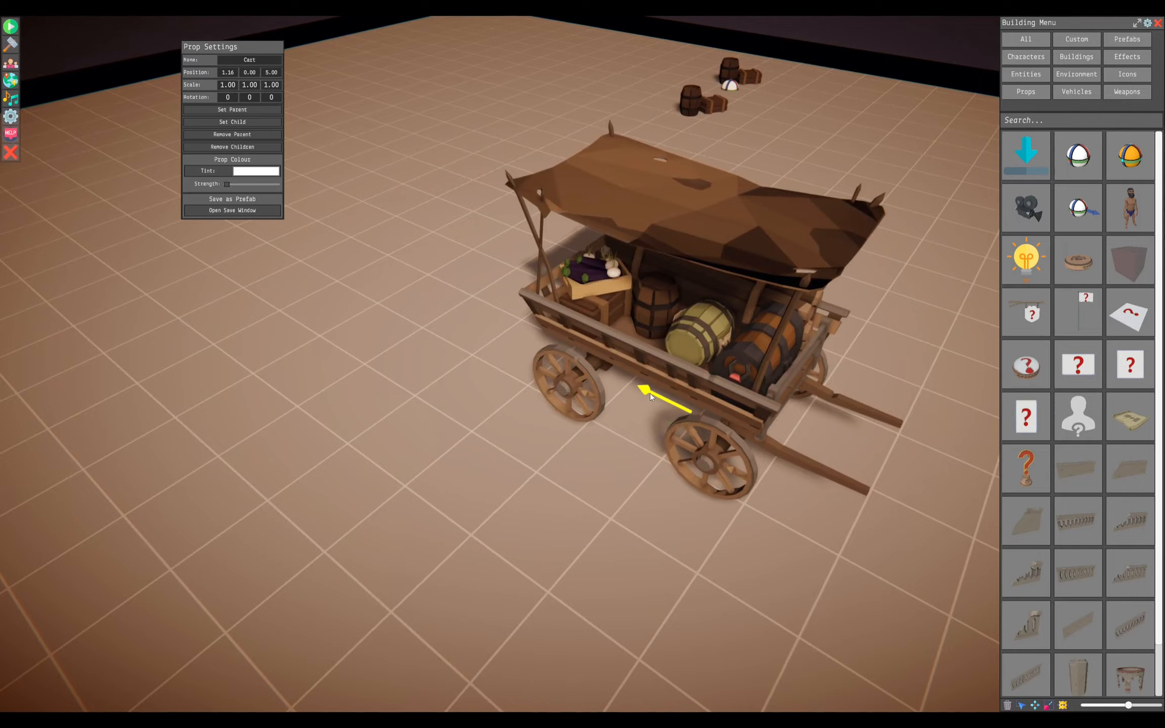
- Shift the Cart with its roof and load to about 1.16, 0.00, 4.08
drag(650, 393, 591, 365)
middle_drag(697, 583, 506, 493)
middle_drag(461, 436, 480, 489)
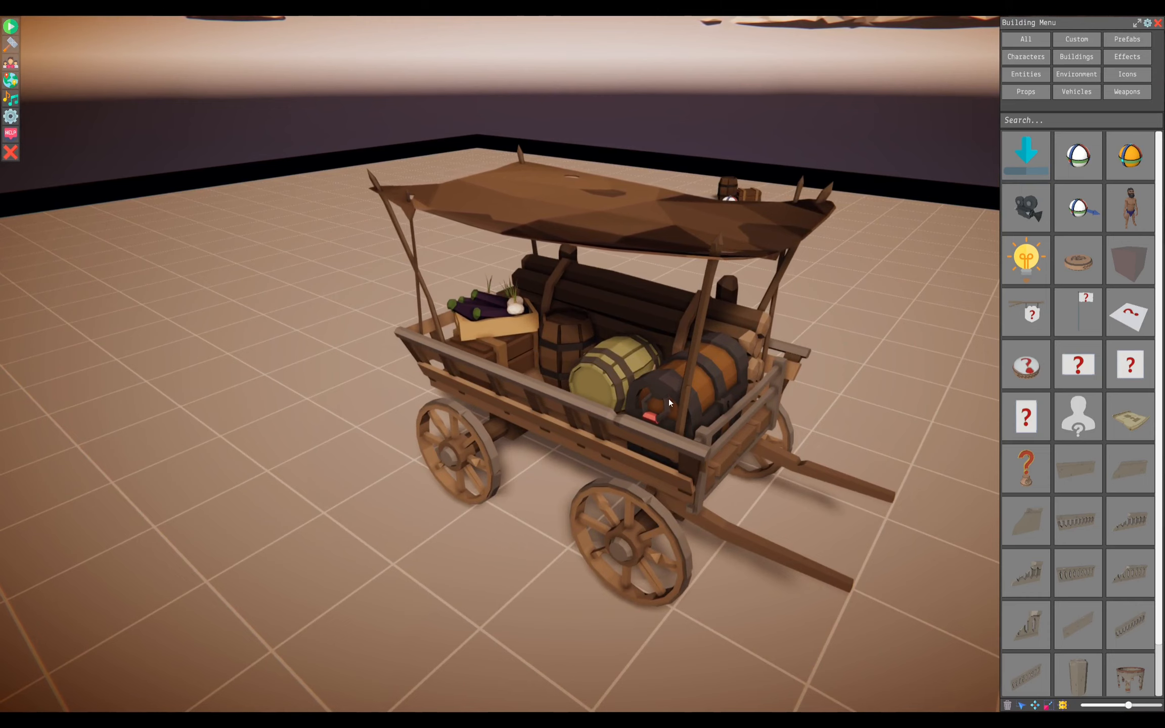
- Lock the Chest and the Alcohol Barrel inside the cart
middle_drag(670, 435, 723, 394)
right_click(717, 395)
click(732, 383)
right_click(723, 393)
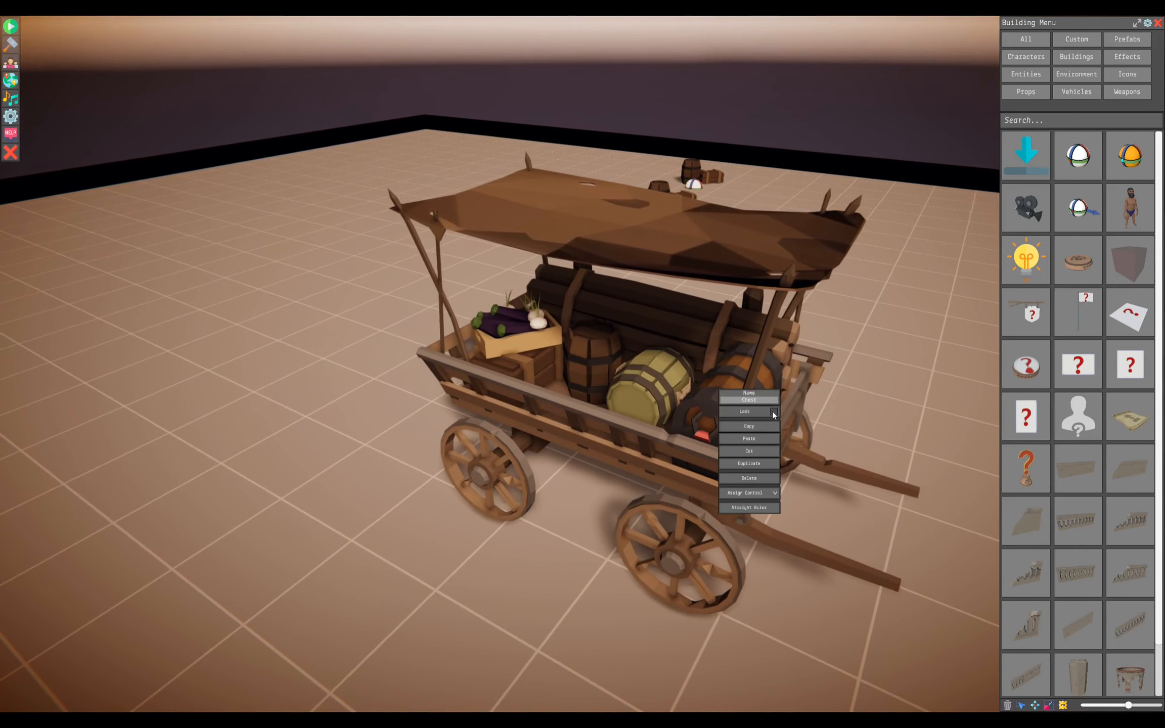
click(699, 403)
right_click(700, 407)
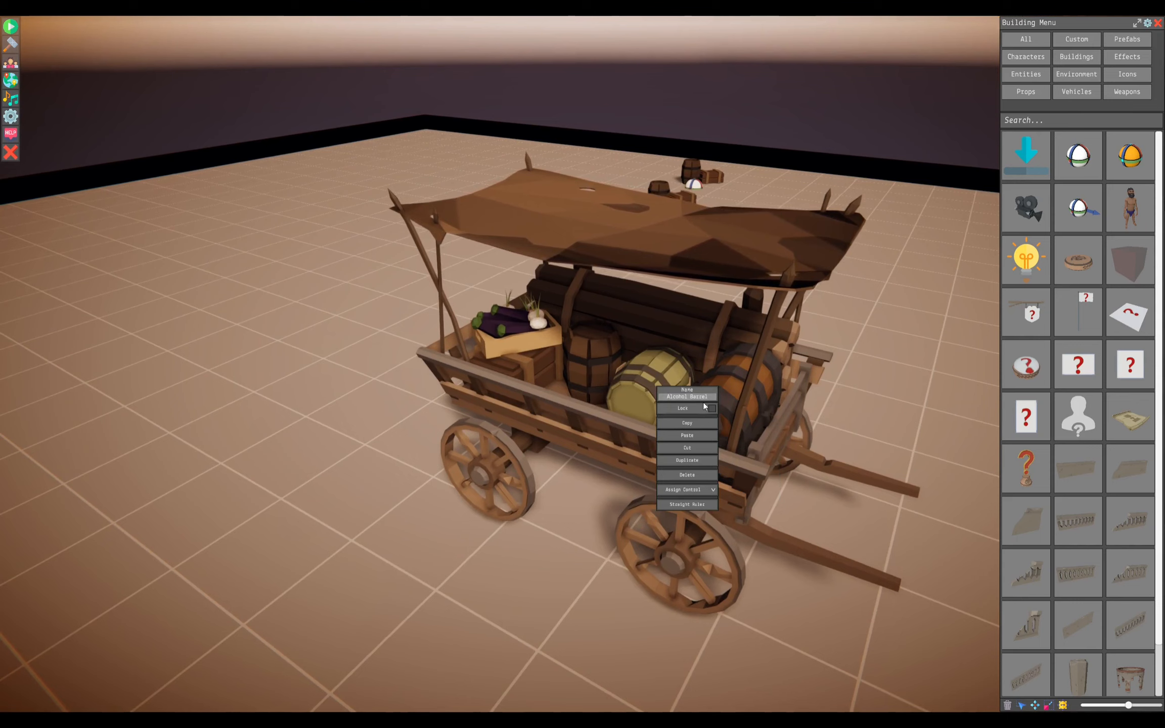
- Lock the Barrel and the box stack beside it in the cart
right_click(639, 369)
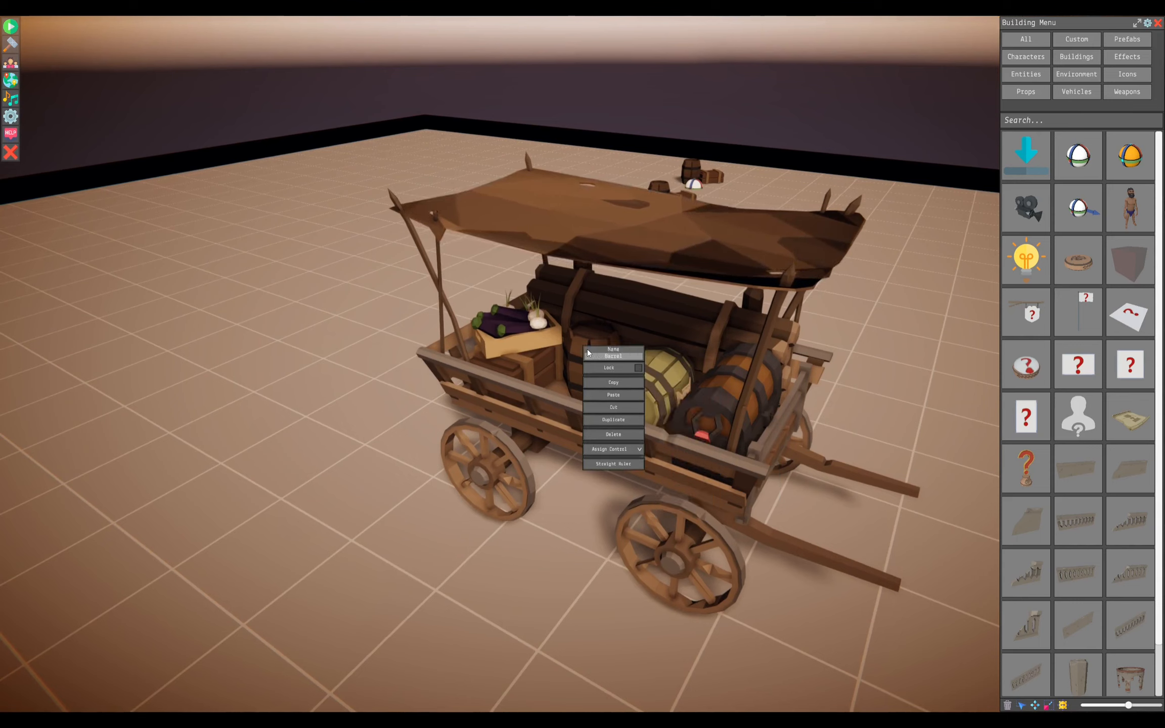
click(562, 349)
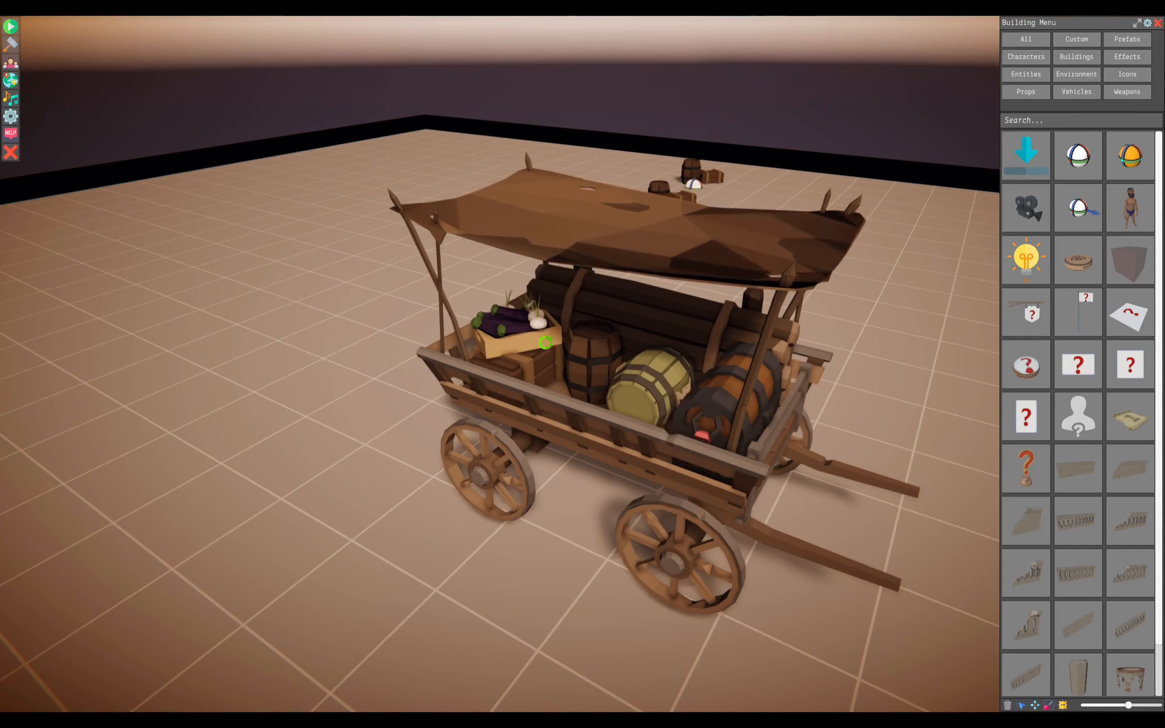
right_click(542, 340)
click(557, 366)
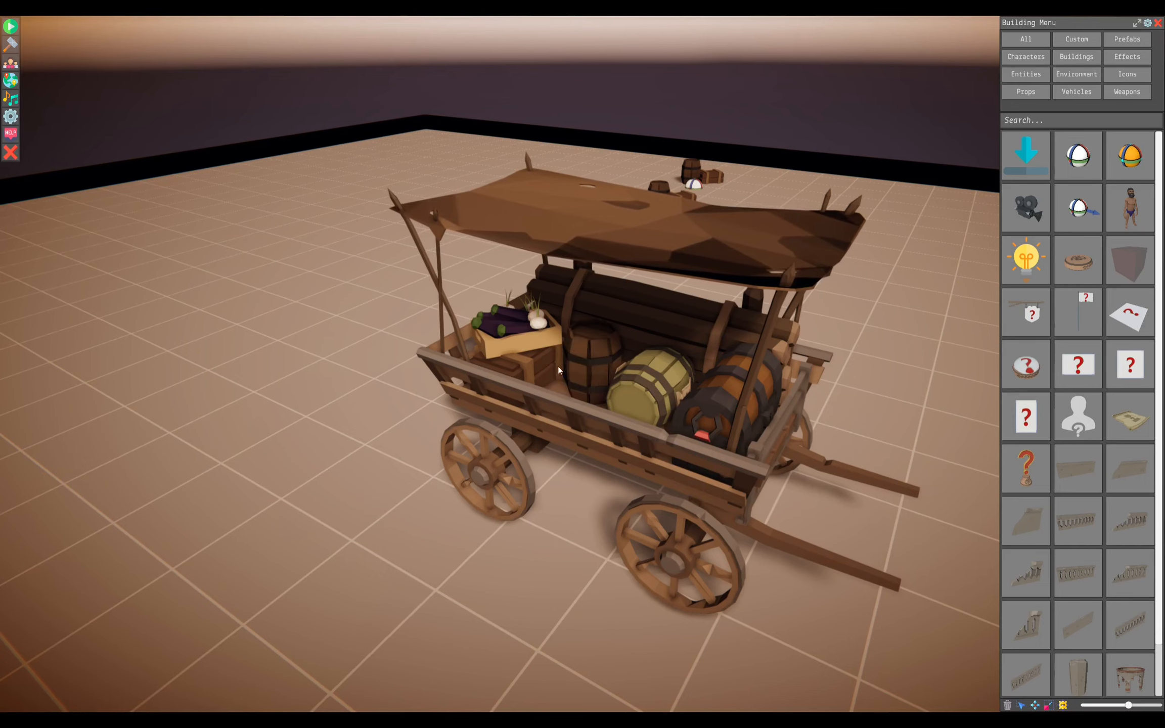
- Lock the log pile in the cart and the Shanty Roof above it
right_click(657, 324)
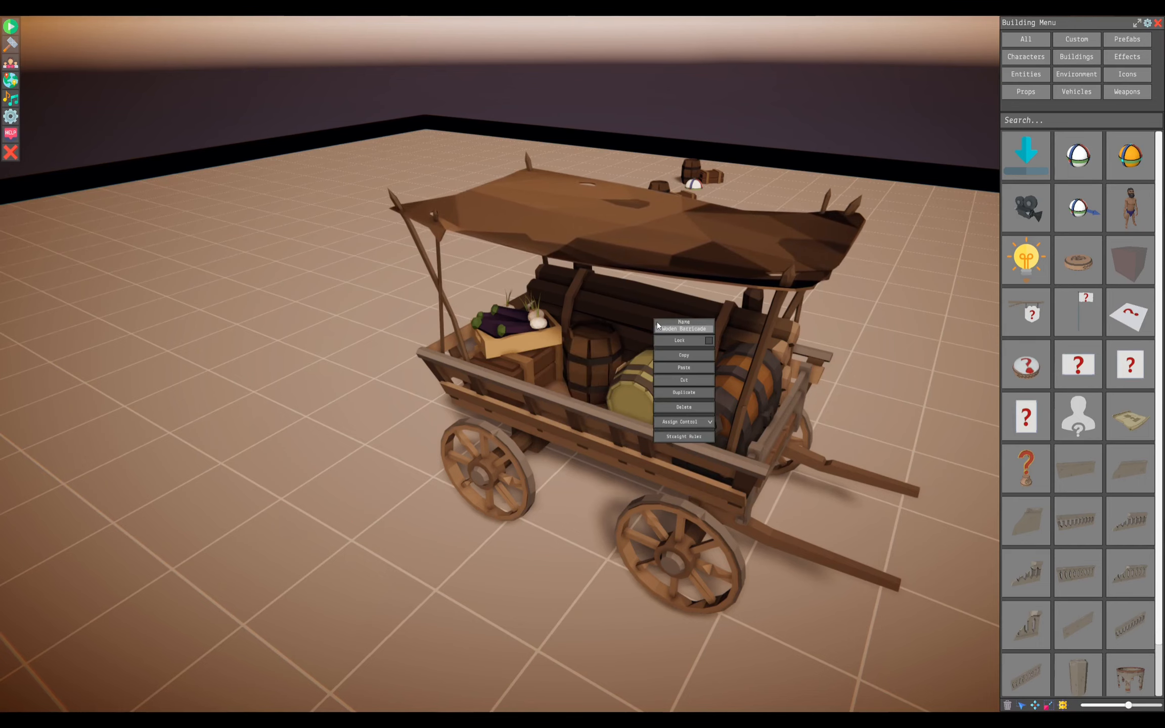
click(709, 341)
click(693, 355)
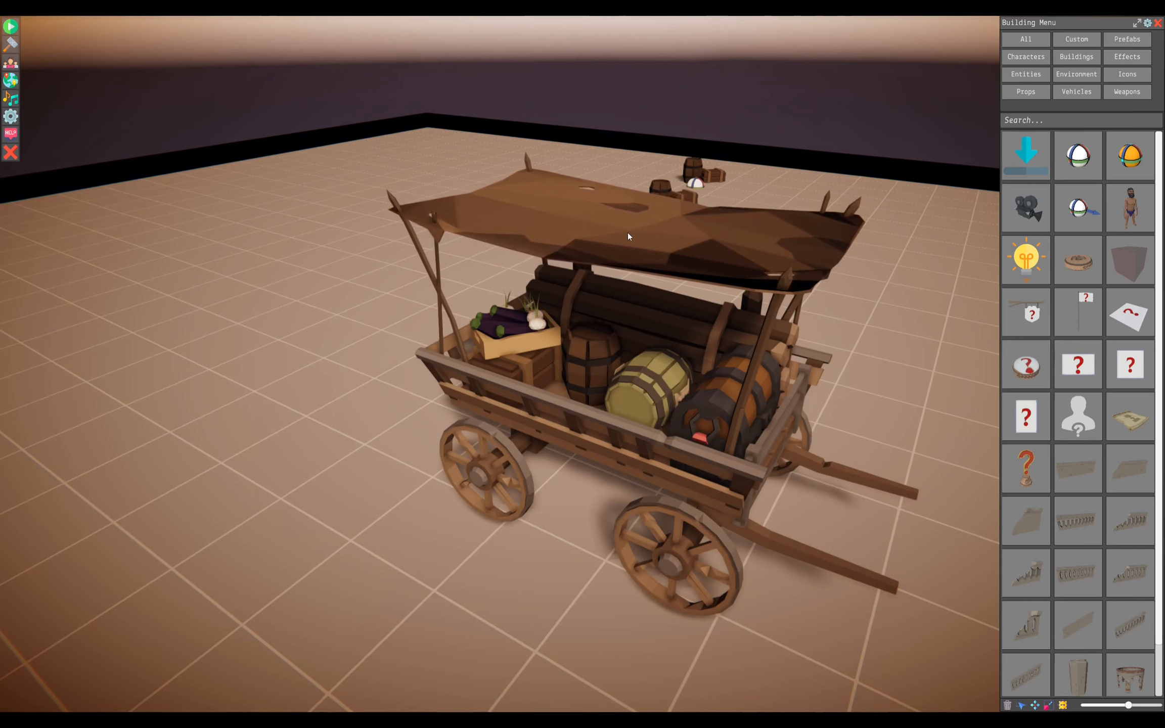
right_click(625, 237)
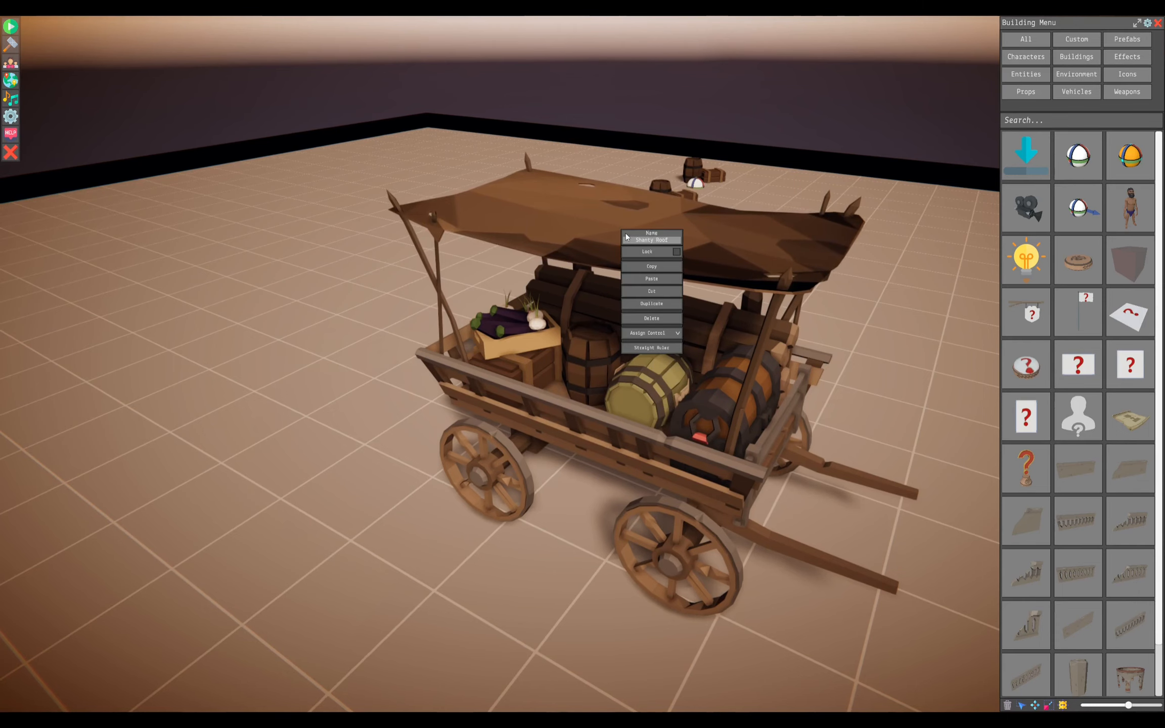
click(676, 253)
- Try selecting the locked barrels and chest inside the cart to check which prop gets picked
middle_drag(569, 444, 574, 382)
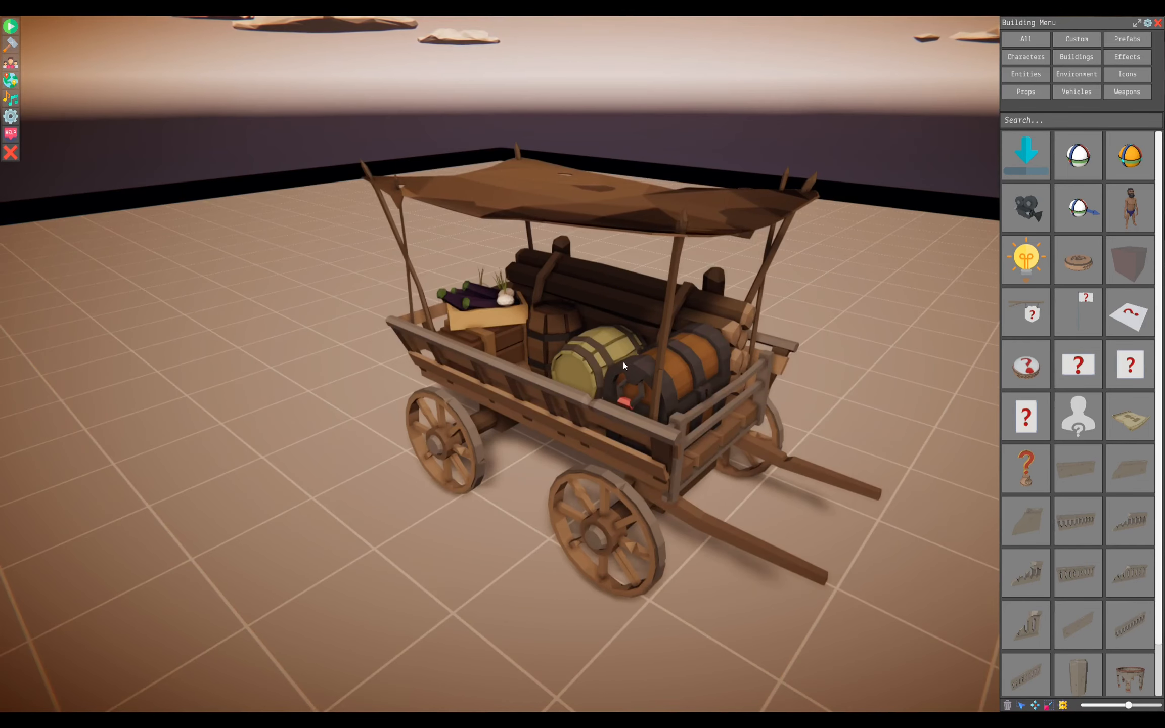
click(610, 357)
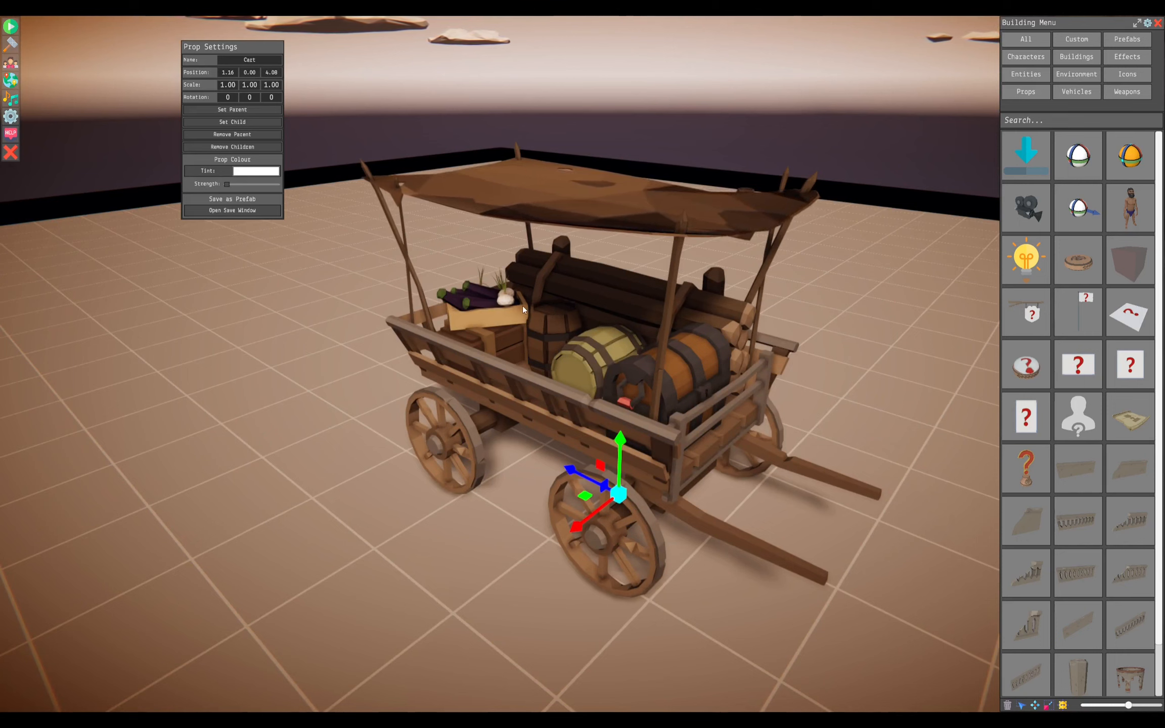
click(547, 328)
click(566, 328)
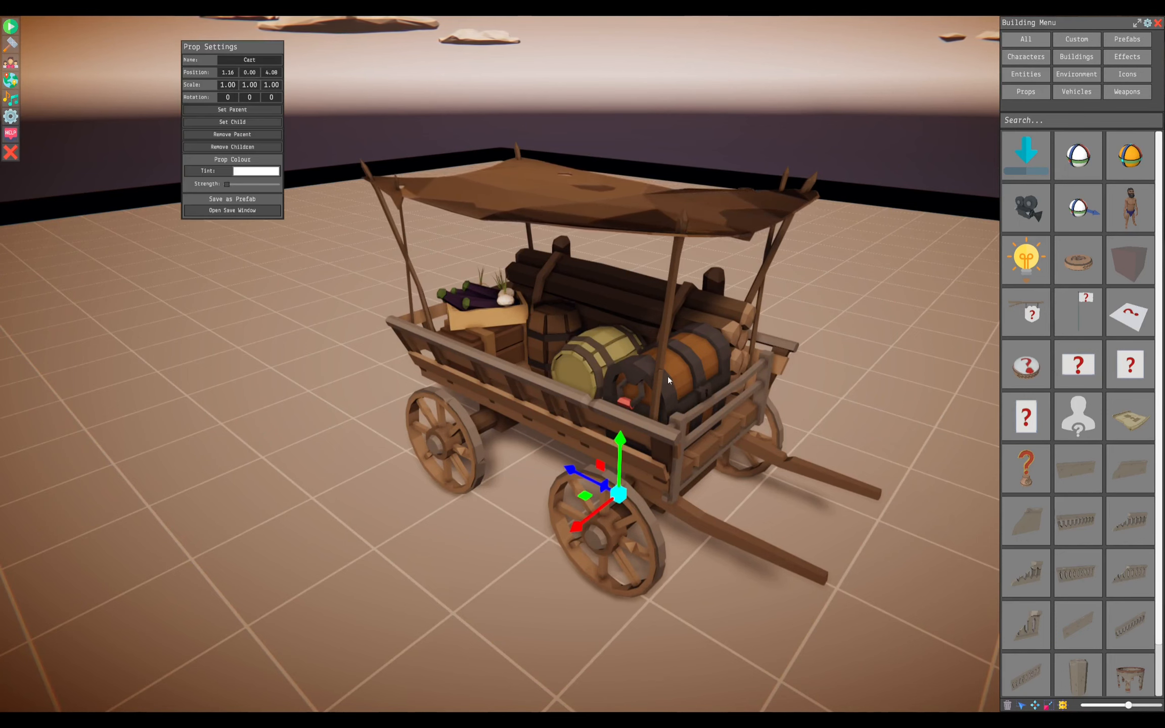
click(632, 403)
click(631, 376)
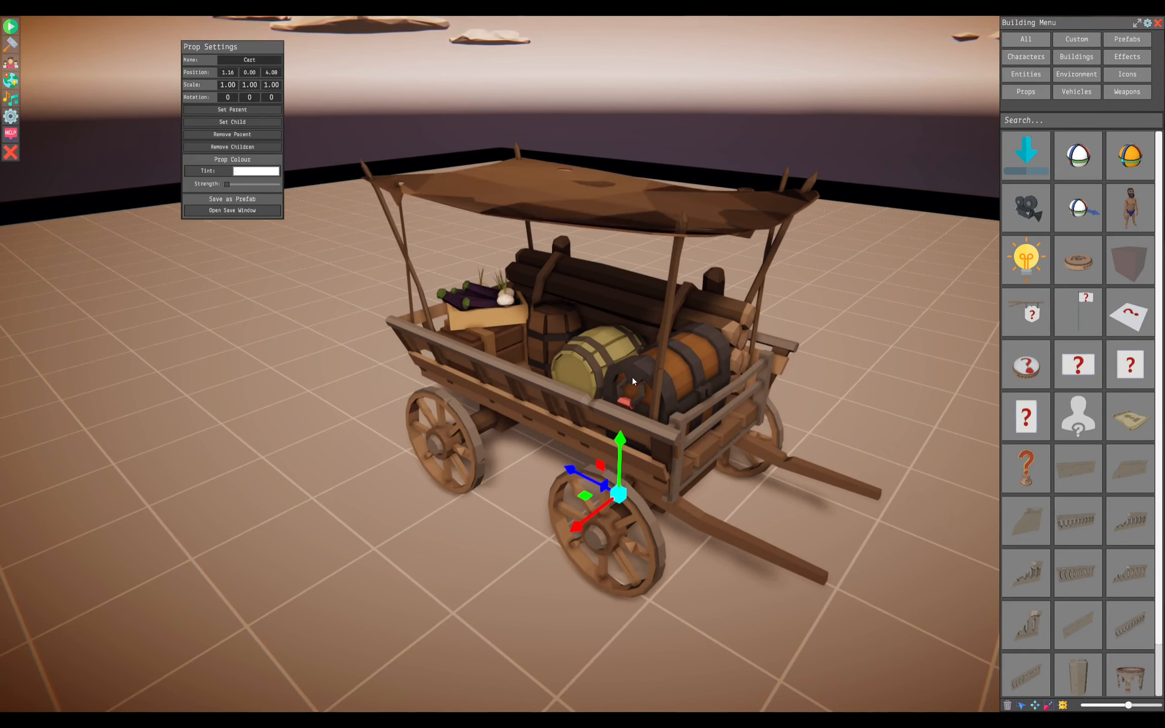
- Examine the loaded cart from different distances and sides, checking the goods and roof as one assembled object
click(612, 311)
scroll(598, 337, down, 3)
scroll(598, 337, up, 3)
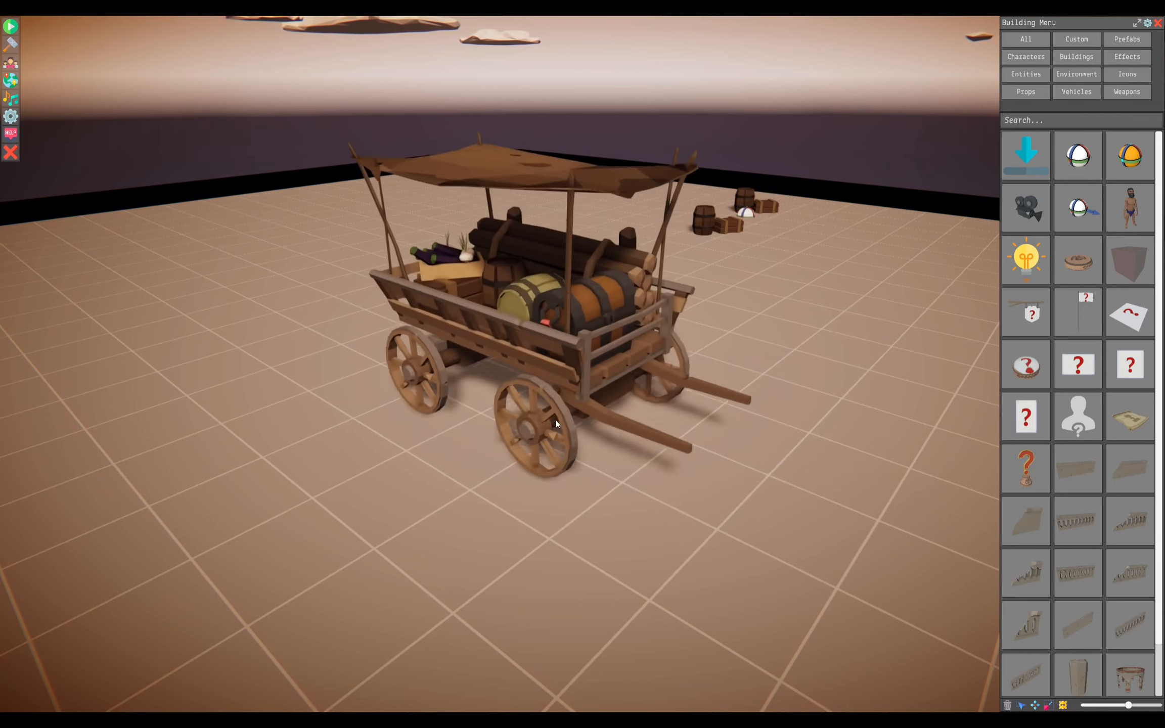
scroll(567, 298, down, 4)
scroll(584, 306, up, 4)
scroll(556, 354, up, 2)
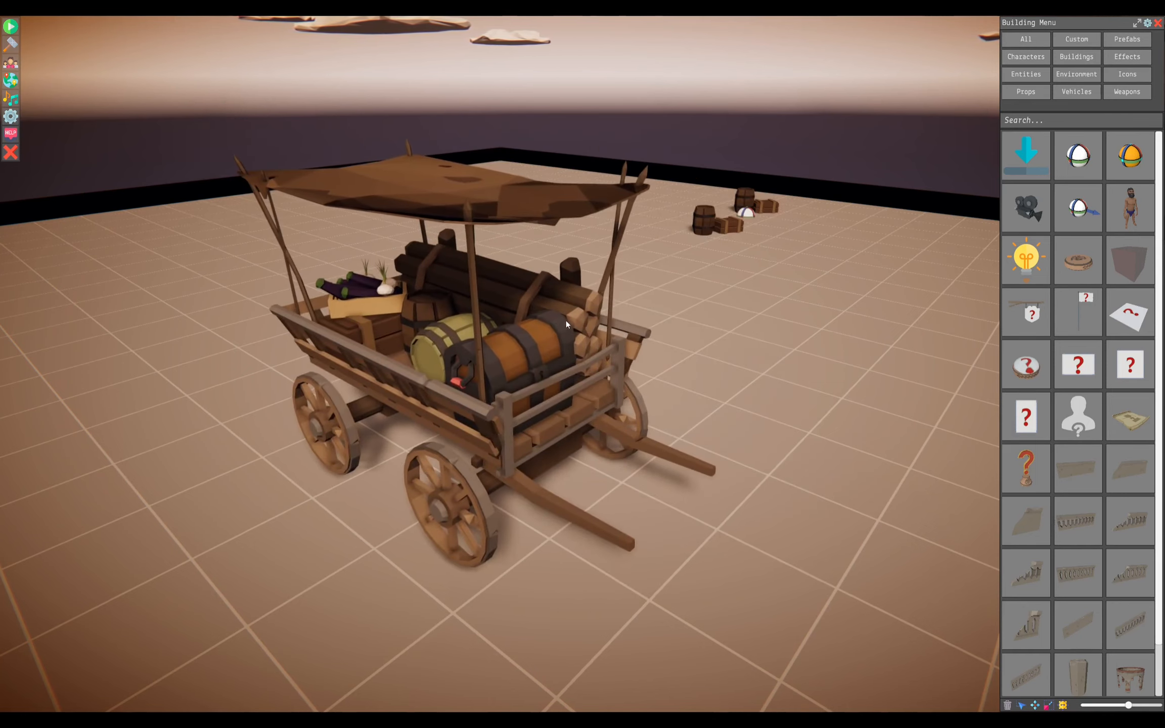
scroll(539, 310, down, 4)
scroll(548, 383, up, 6)
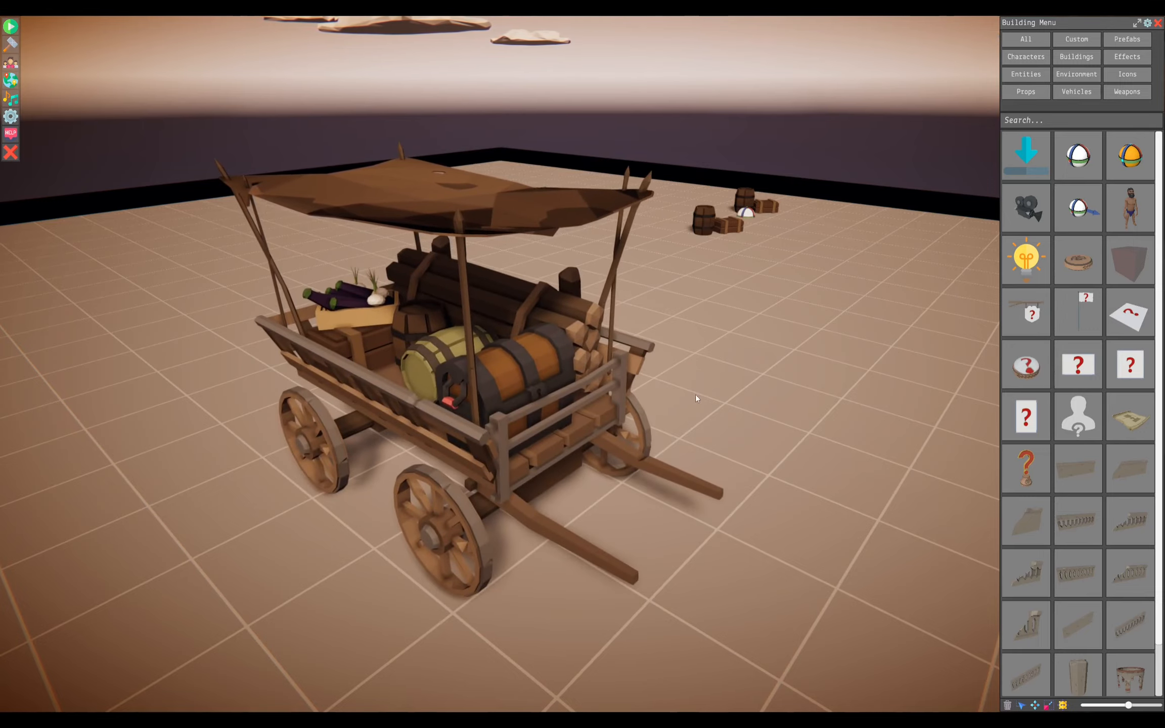
middle_drag(695, 394, 720, 397)
middle_drag(630, 413, 591, 431)
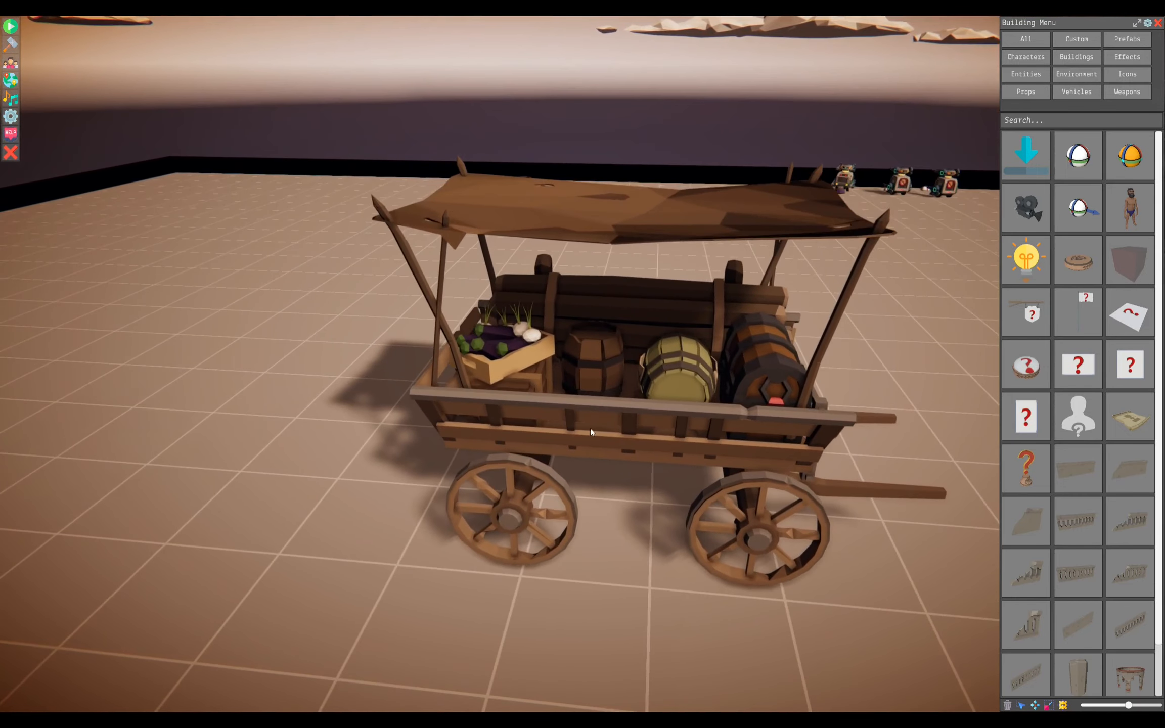
- Try picking the locked yellow-green barrel inside the cart to check how the locked contents respond
right_click(680, 371)
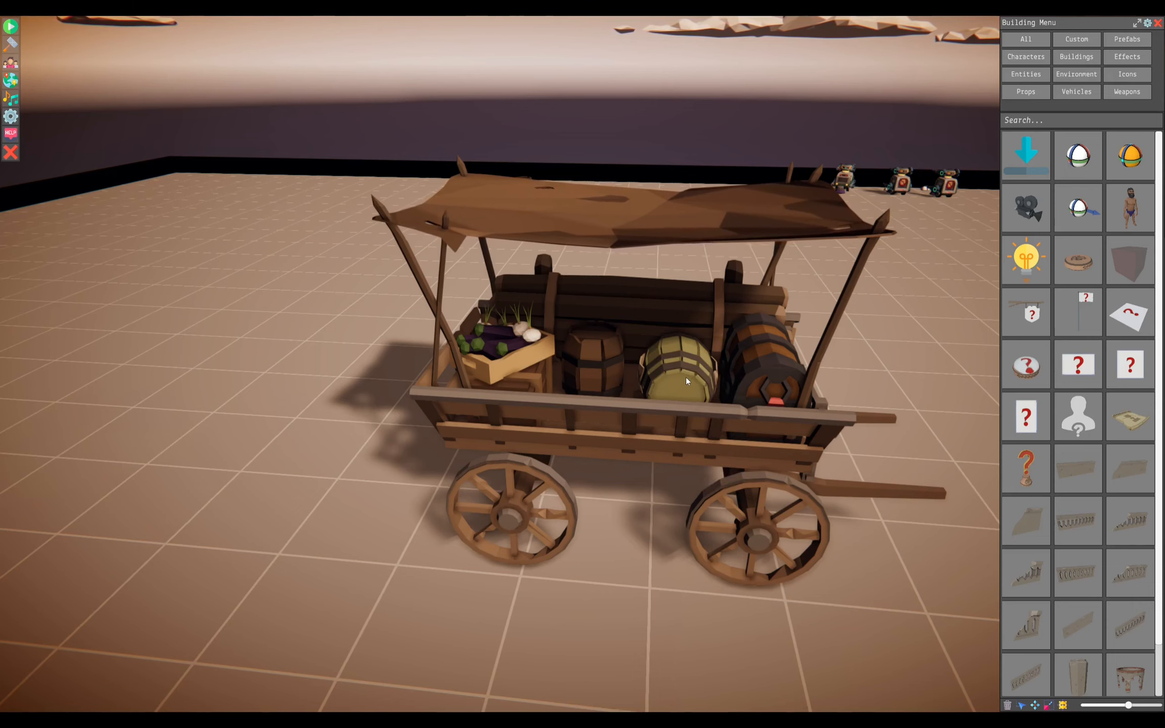
right_click(685, 377)
click(660, 542)
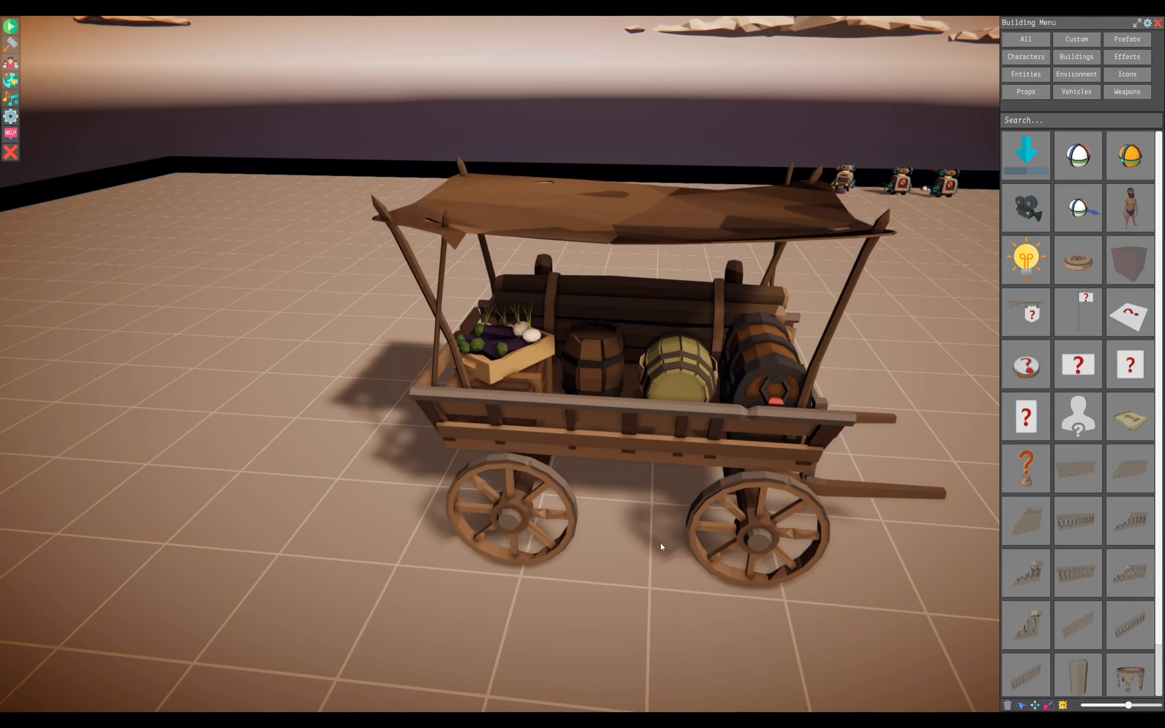
drag(680, 376, 663, 397)
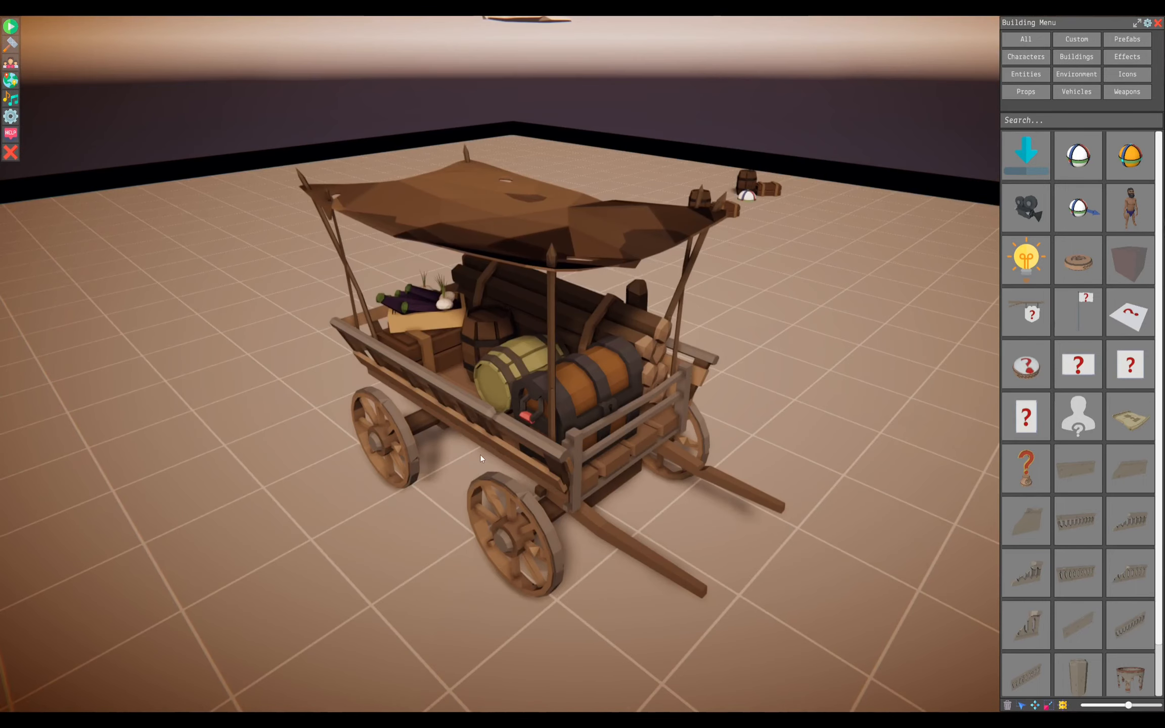
- Open the prefab save settings for the whole cart and capture a closer preview image of it
click(453, 424)
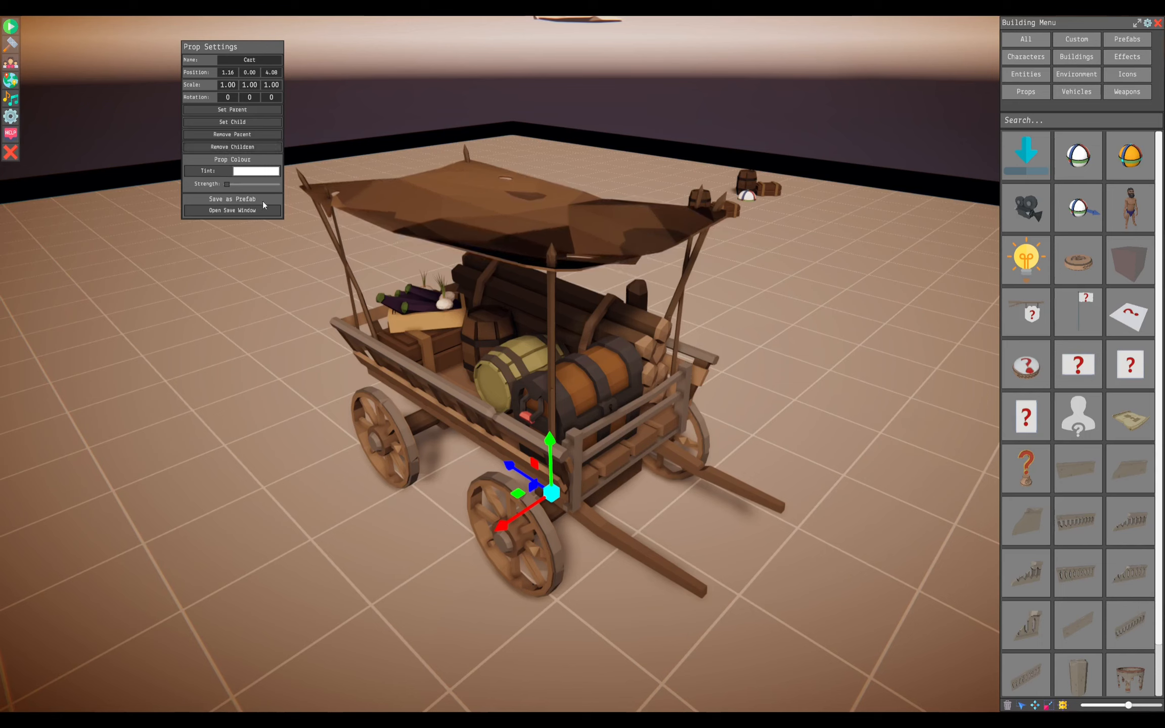
click(224, 211)
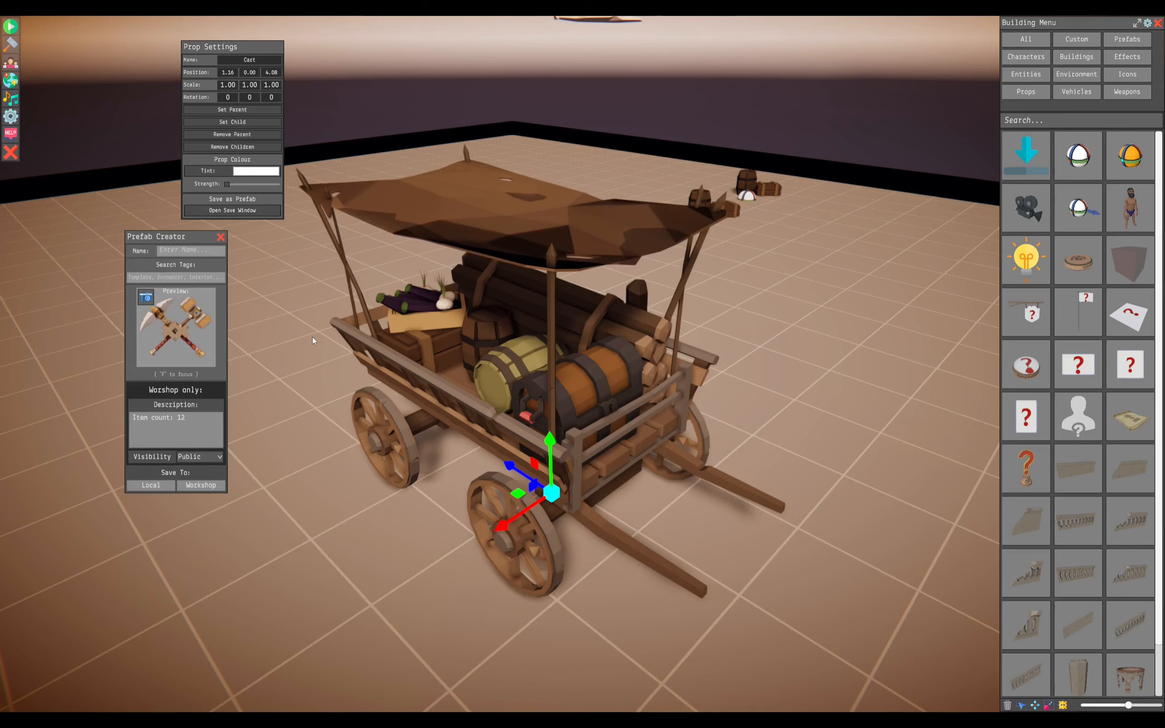
click(147, 300)
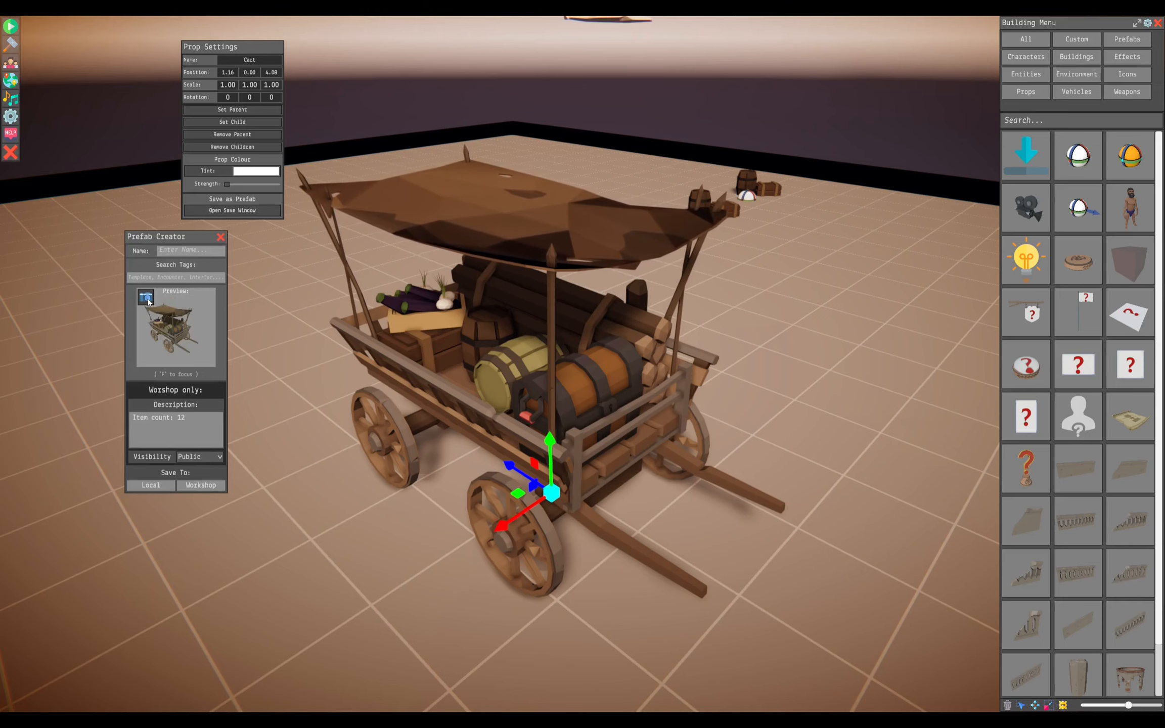
middle_drag(334, 339, 360, 349)
click(150, 302)
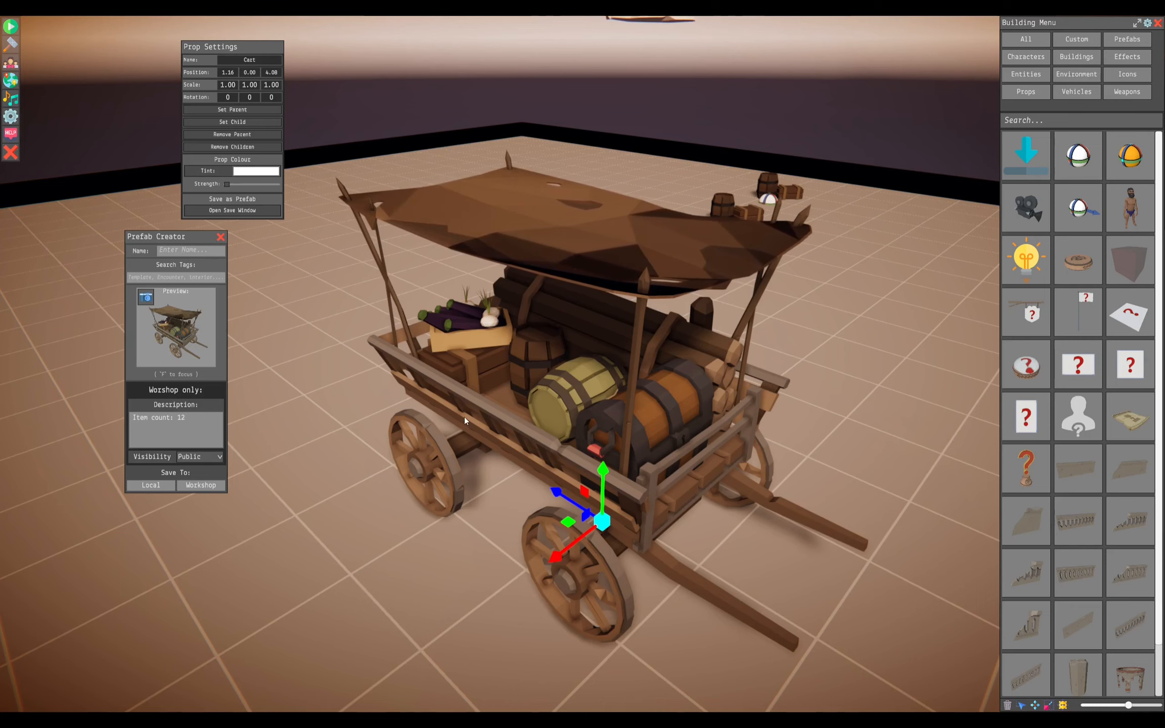
- Name the prefab "Wagon of goods" and give it the search tags "cart, transport"
text(Wago)
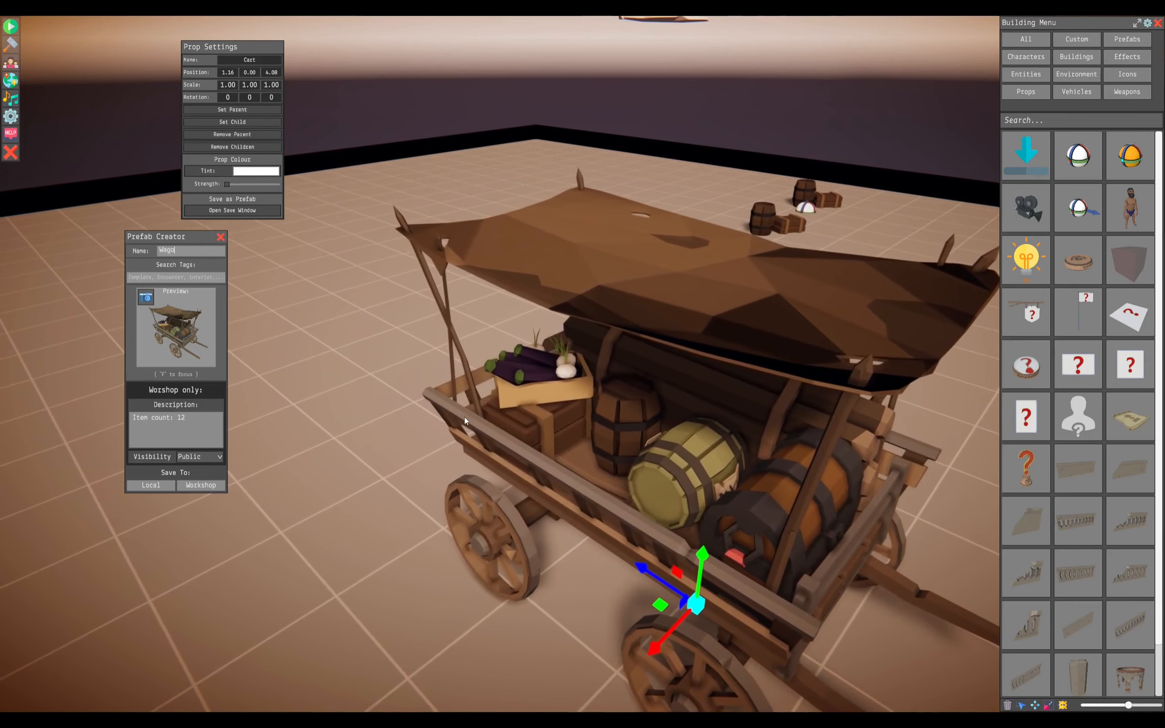
text(n of goods)
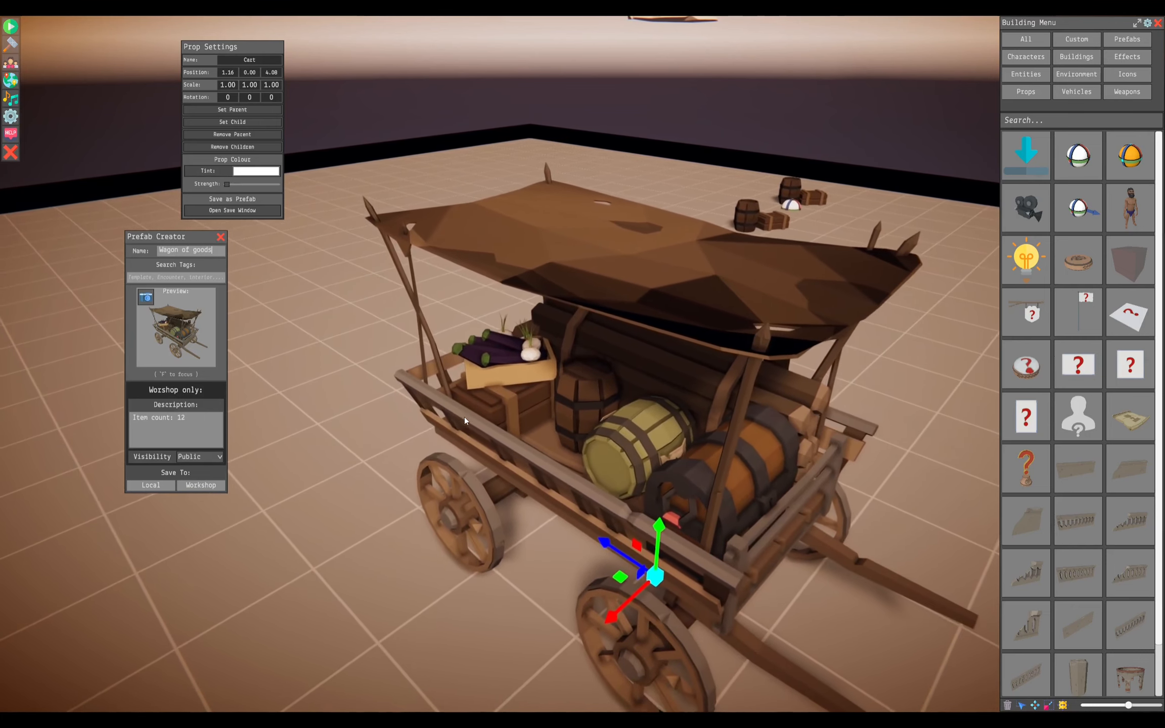
click(180, 279)
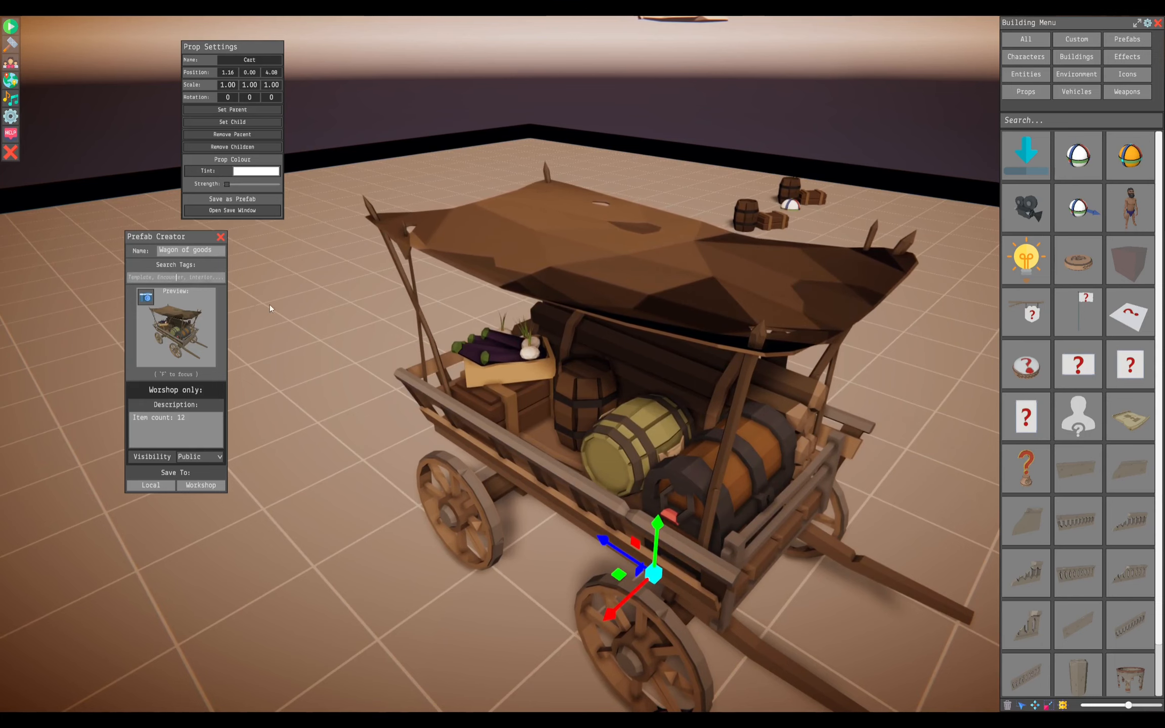
text(cart)
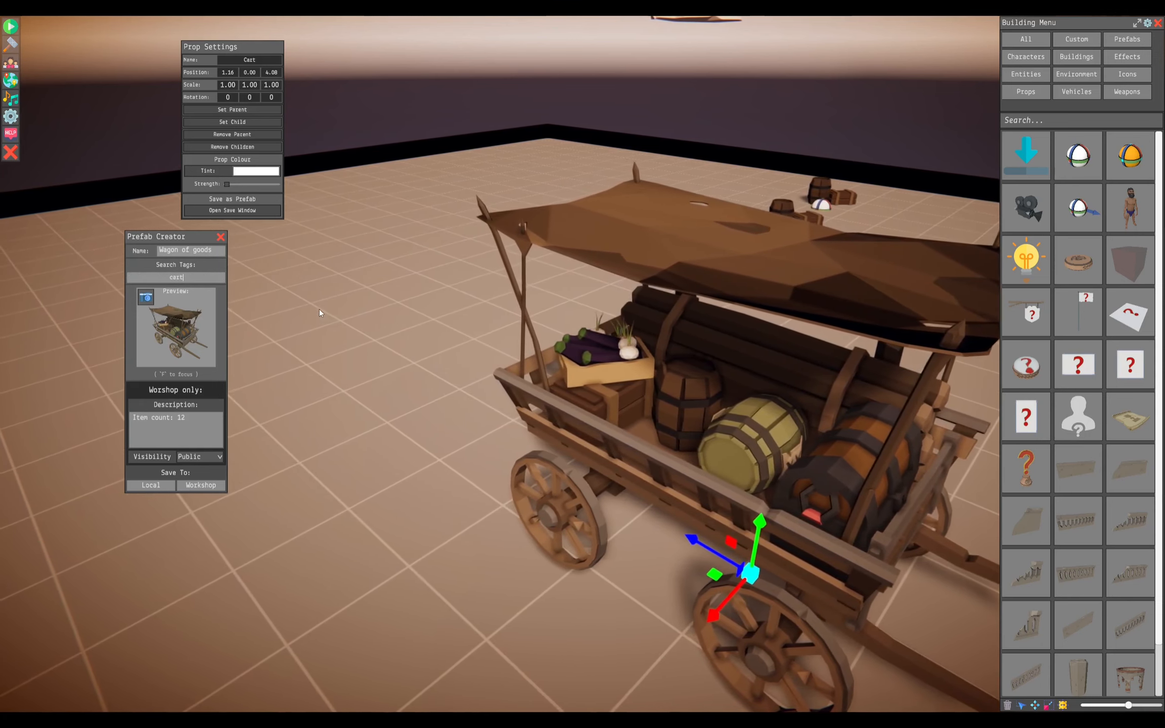
text(, tr)
text(ansport)
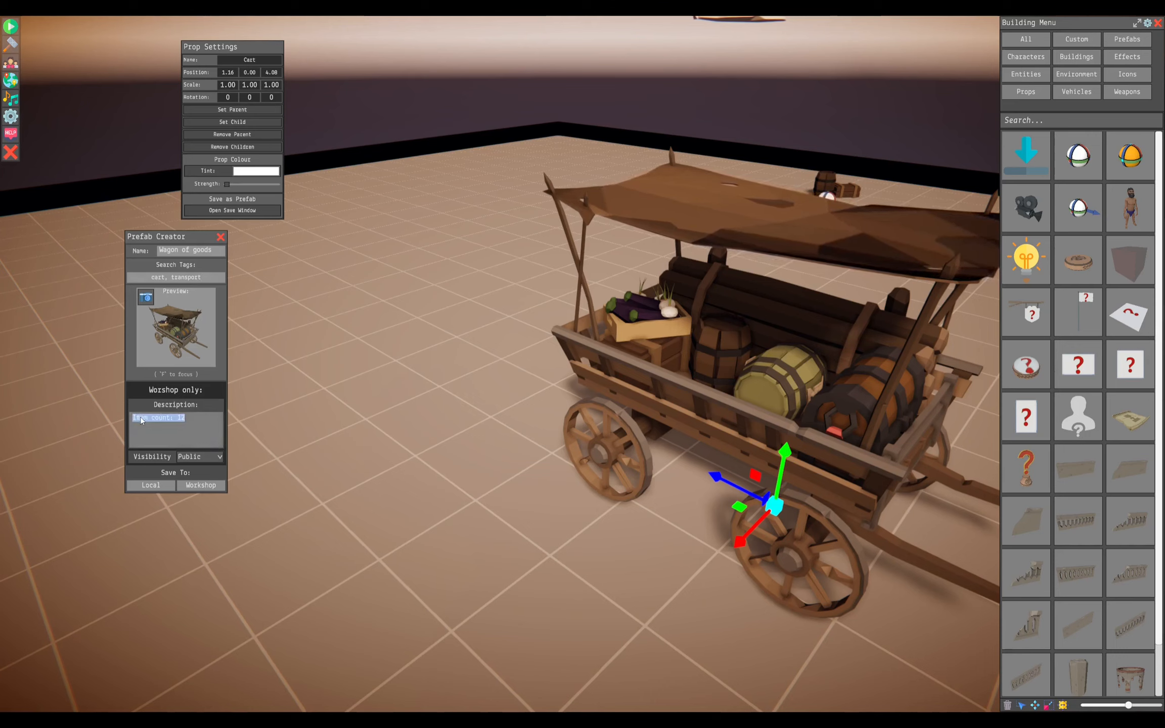
- Add the line "Western goods wagon." above the item count in the prefab's Workshop description
click(193, 435)
key(Return)
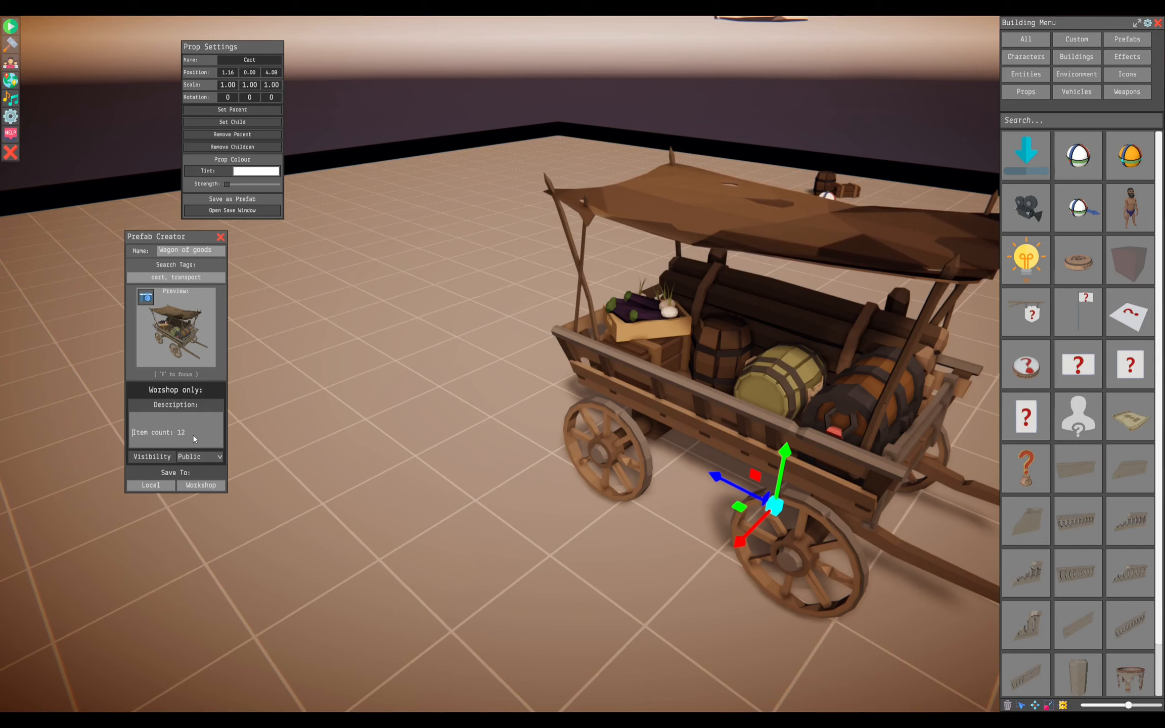
key(Up)
text(West)
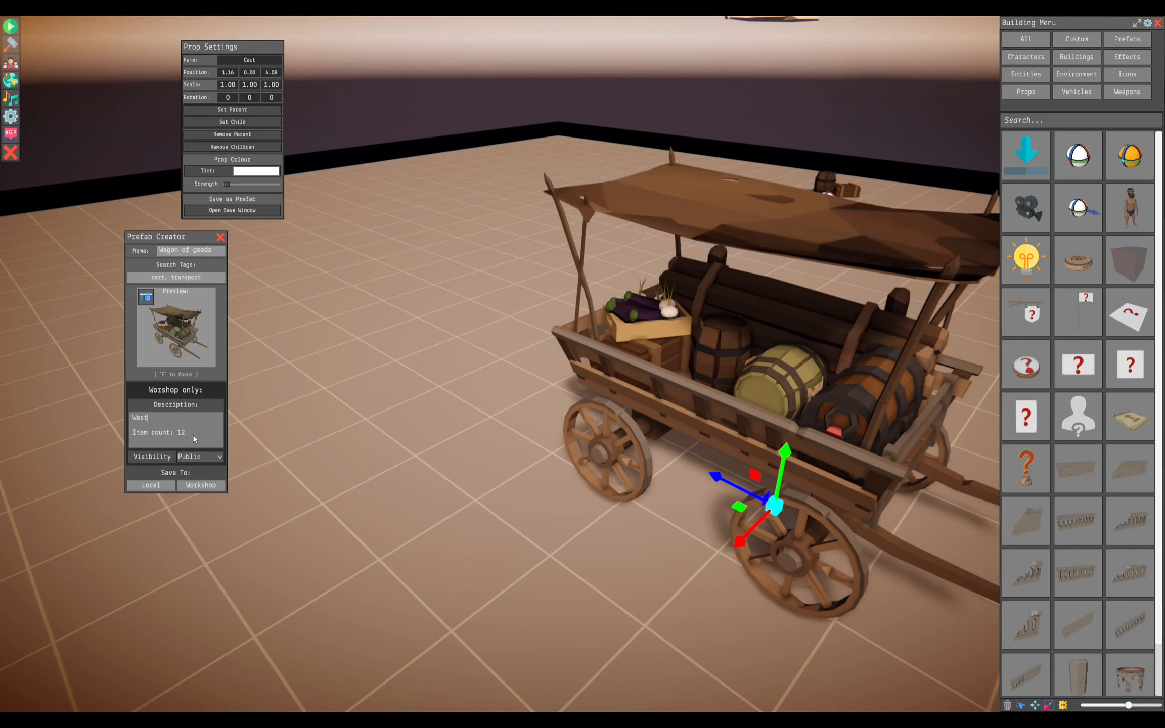
text(ern g)
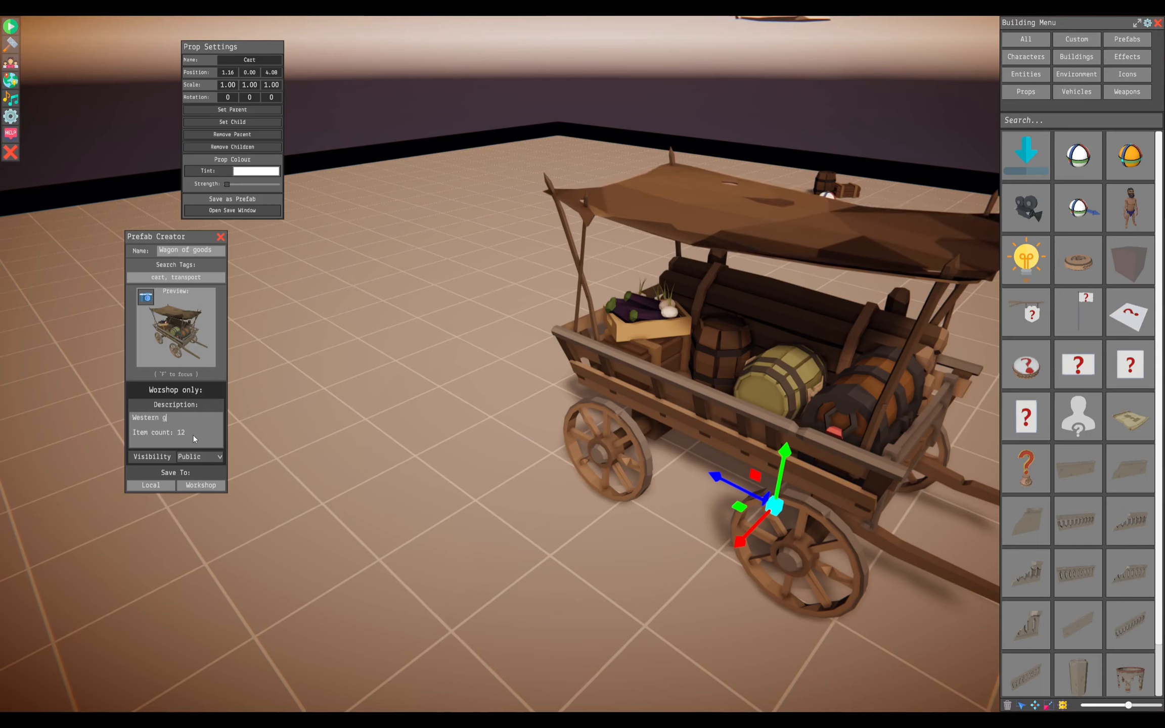
text(oods wagon.)
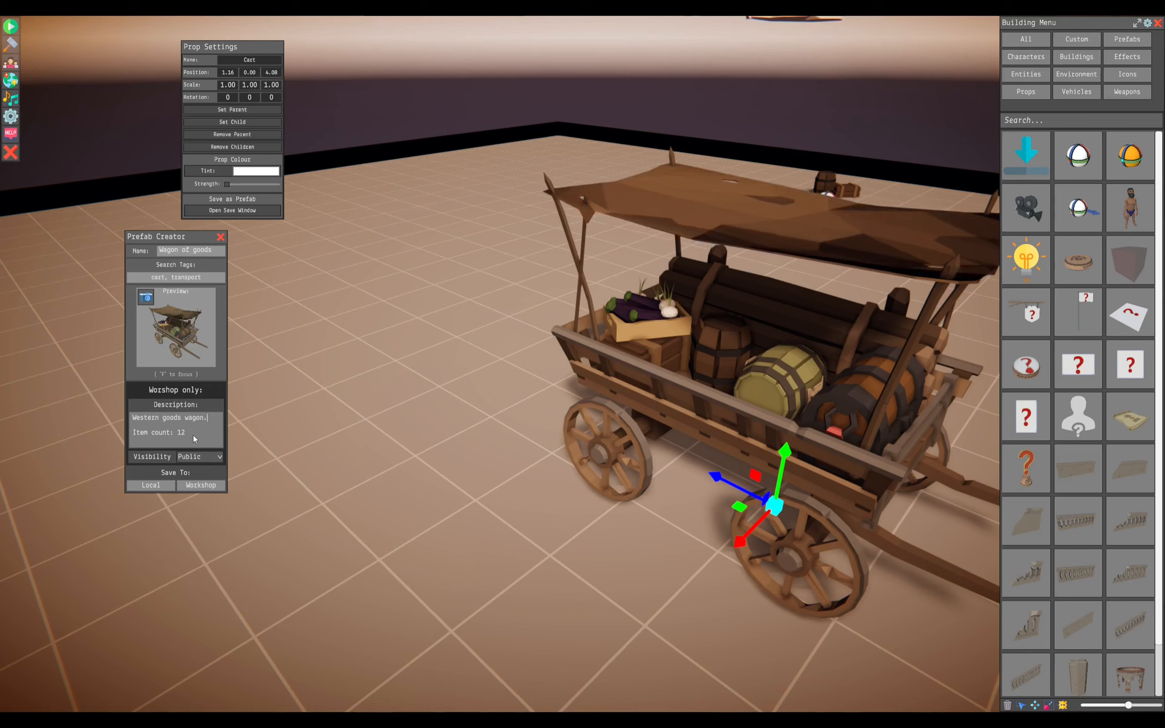